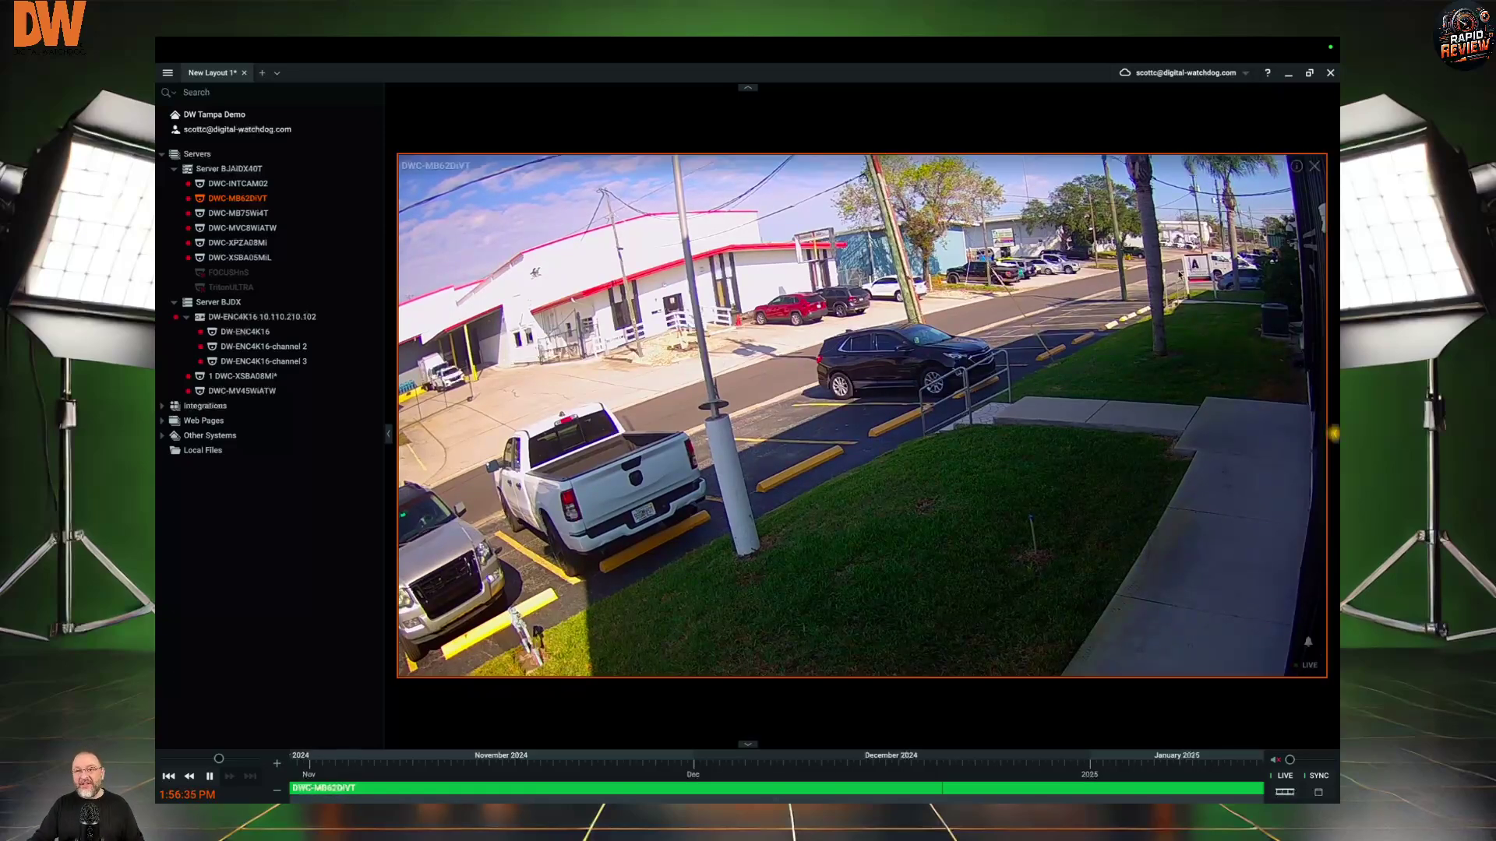
# Step: Start a motion search limited to a filter box drawn over the sidewalk
pyautogui.click(1276, 166)
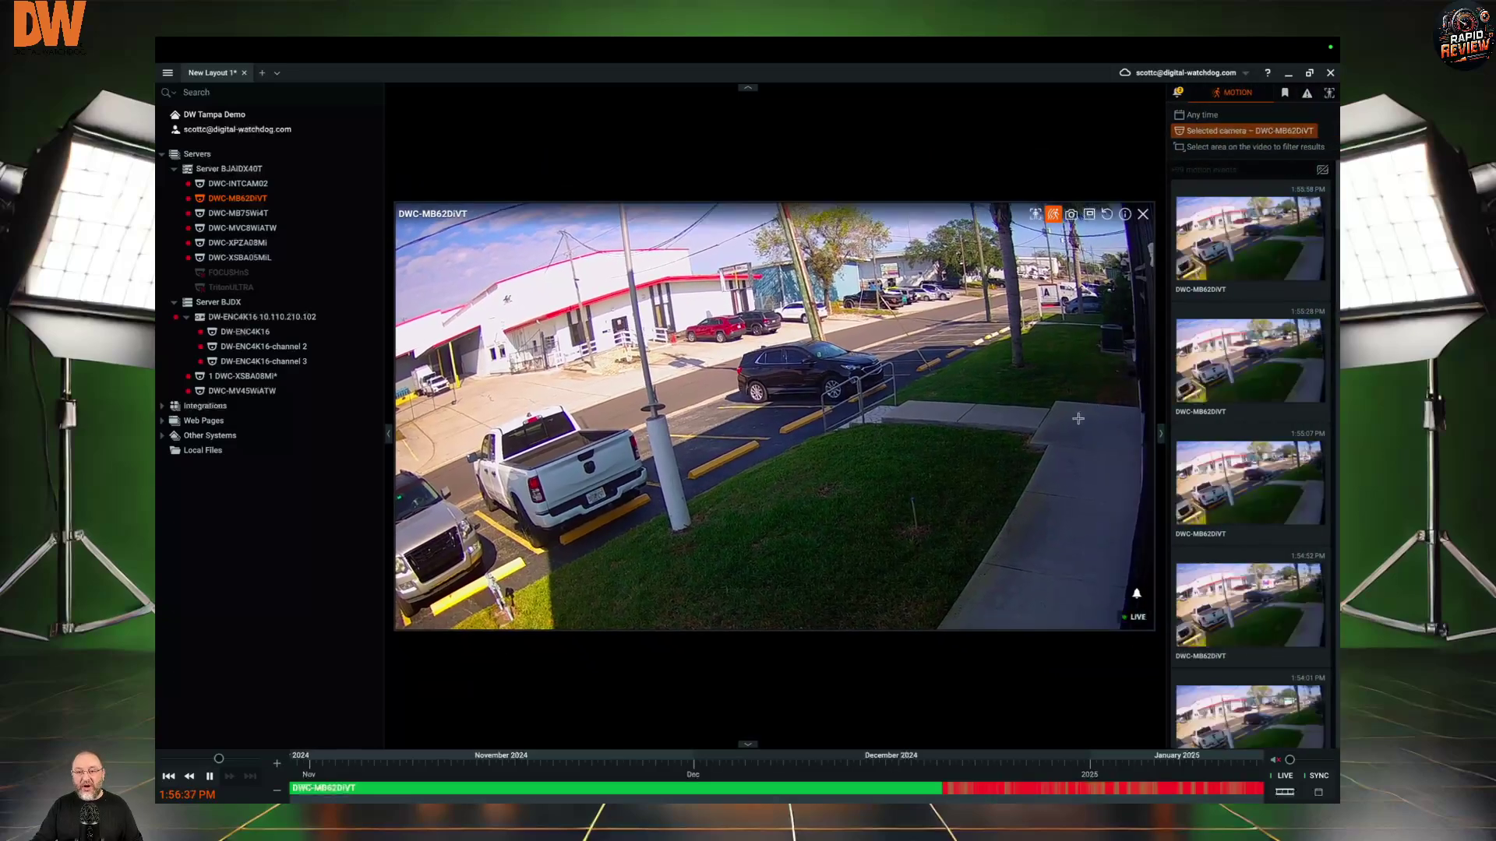
pyautogui.moveTo(1043, 476); pyautogui.dragTo(1088, 524)
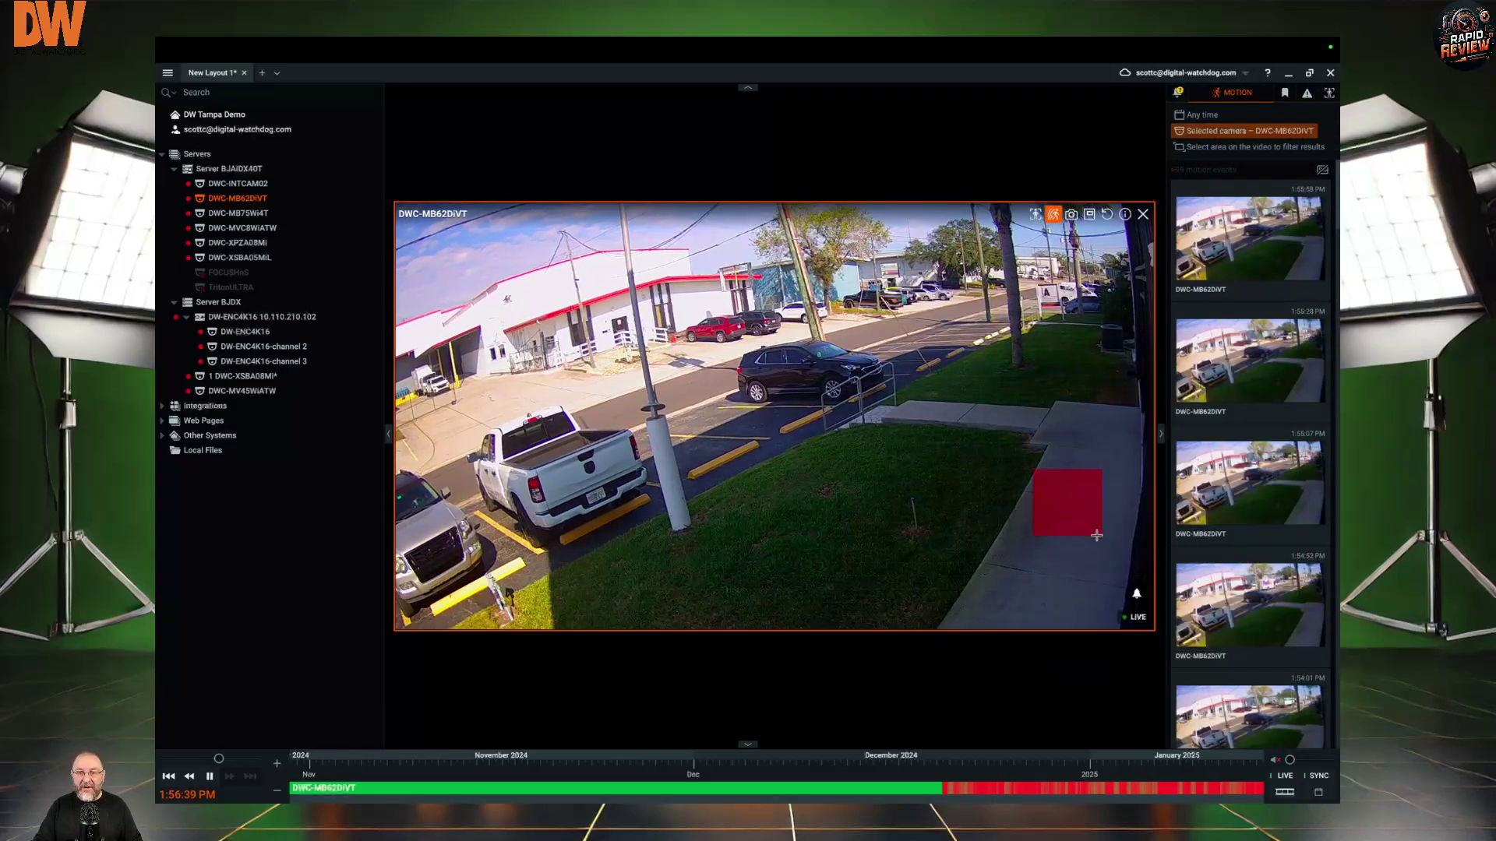
pyautogui.click(1315, 791)
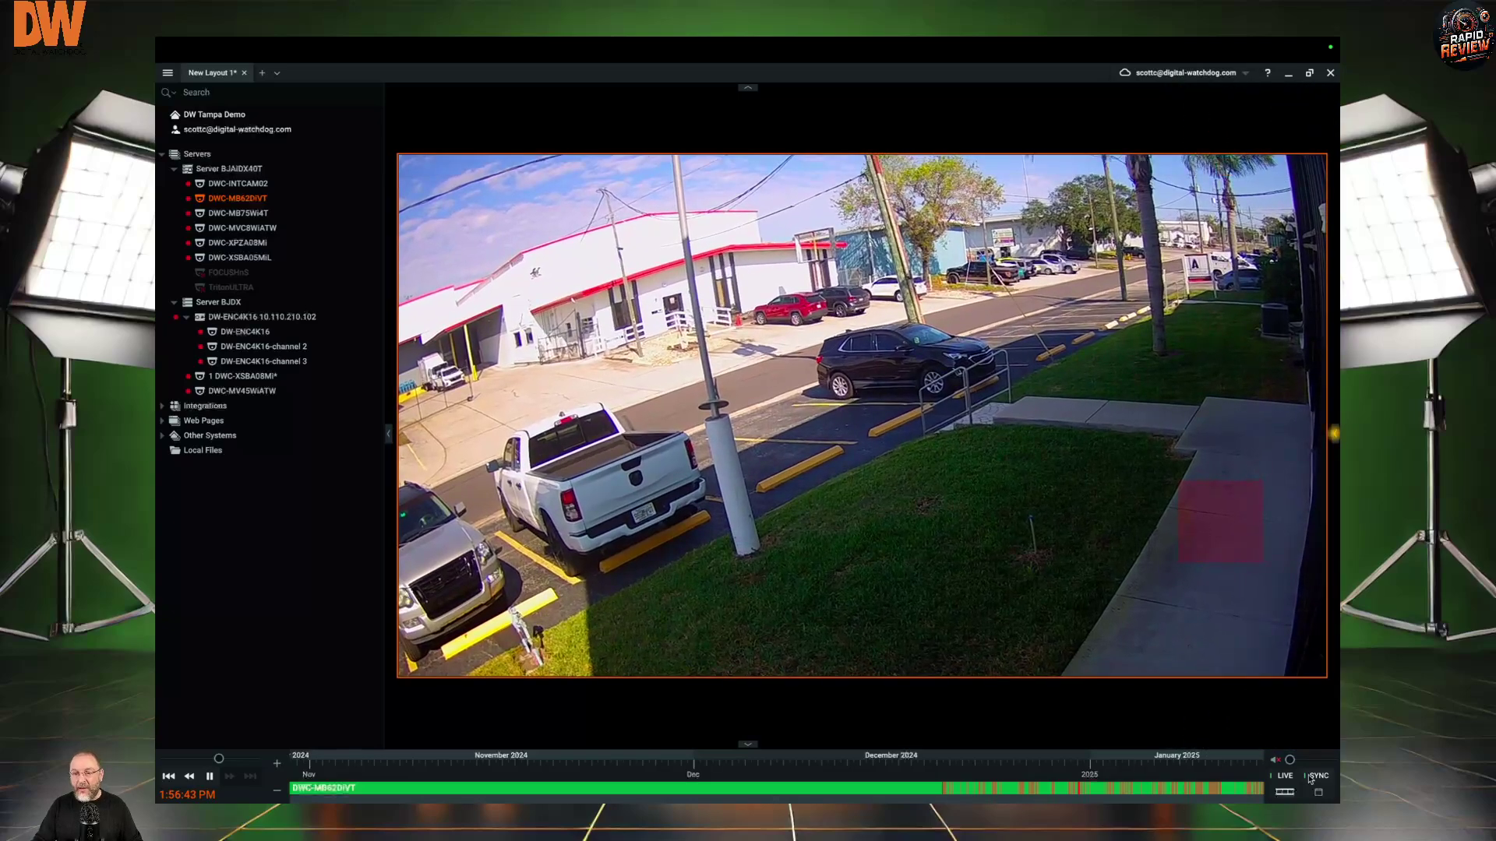
# Step: Jump to 14 January 2025 at 8 AM and pause on the 8:28:14 AM motion event
pyautogui.click(1318, 792)
pyautogui.click(1216, 606)
pyautogui.click(1275, 687)
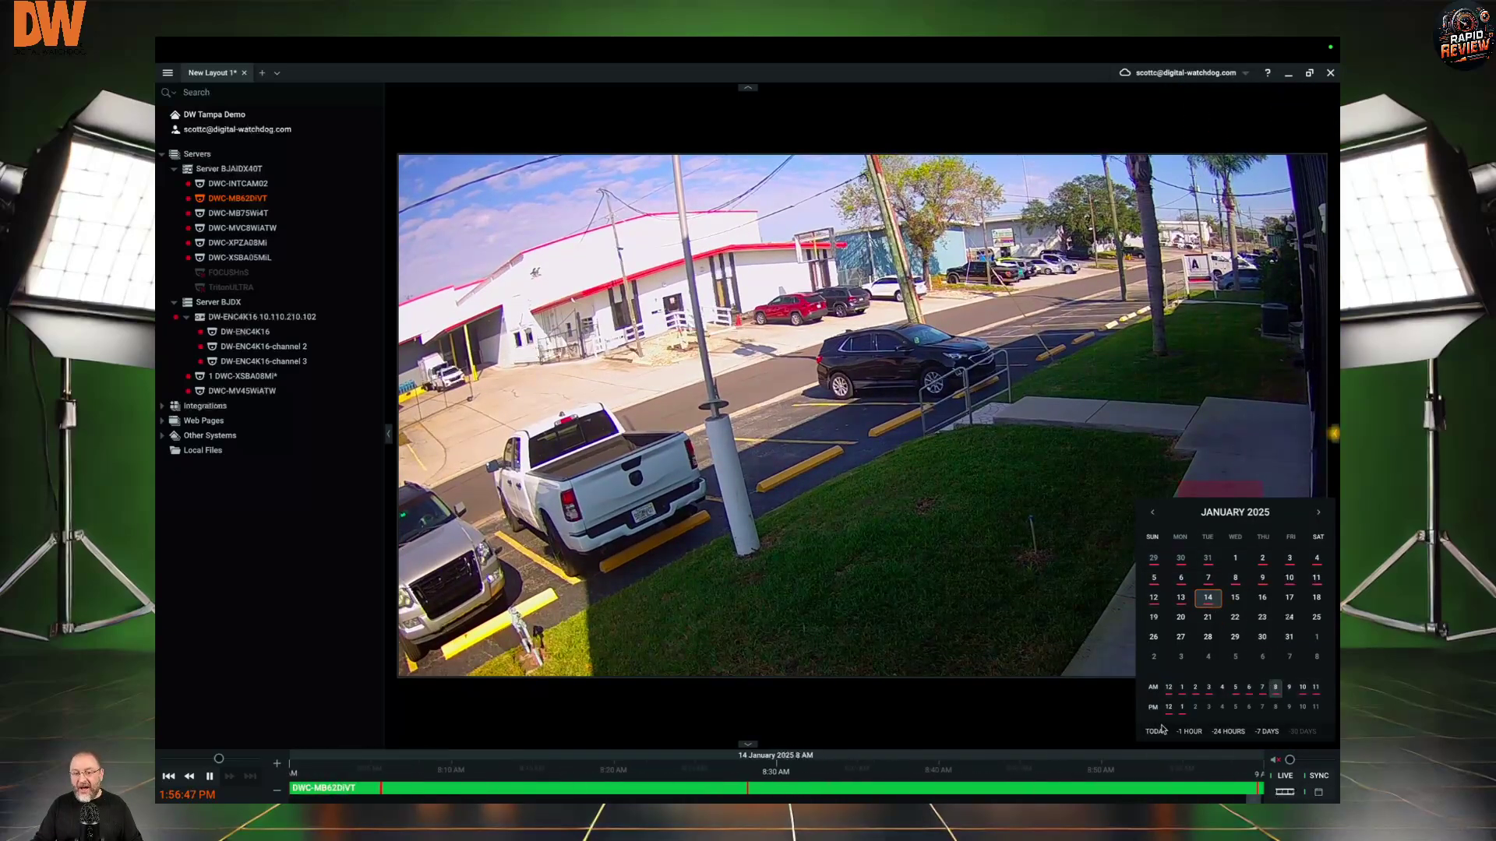
pyautogui.scroll(5, 753, 767)
pyautogui.scroll(3, 753, 766)
pyautogui.click(753, 766)
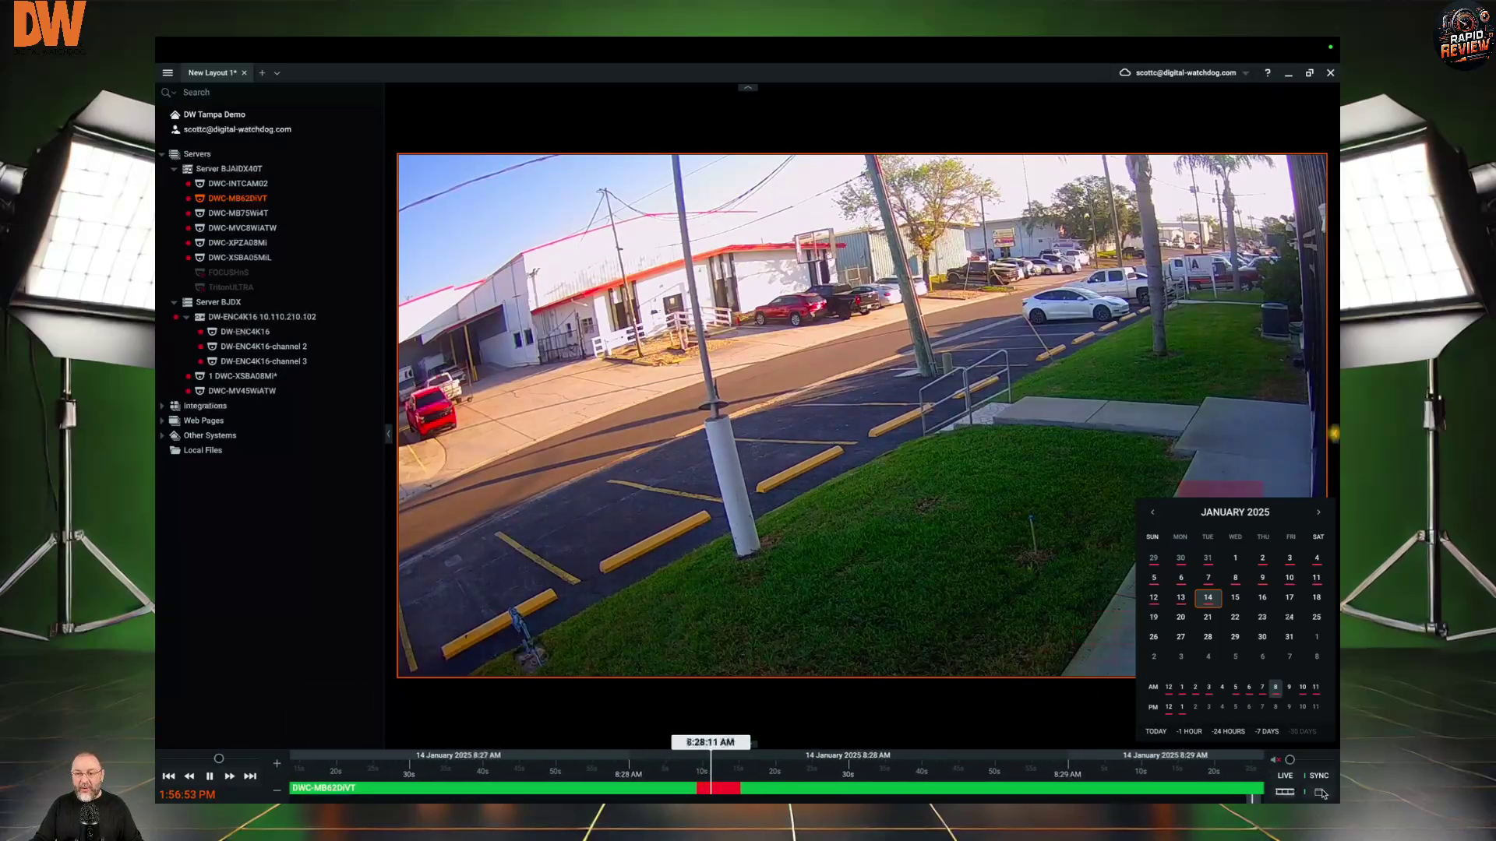
pyautogui.click(209, 777)
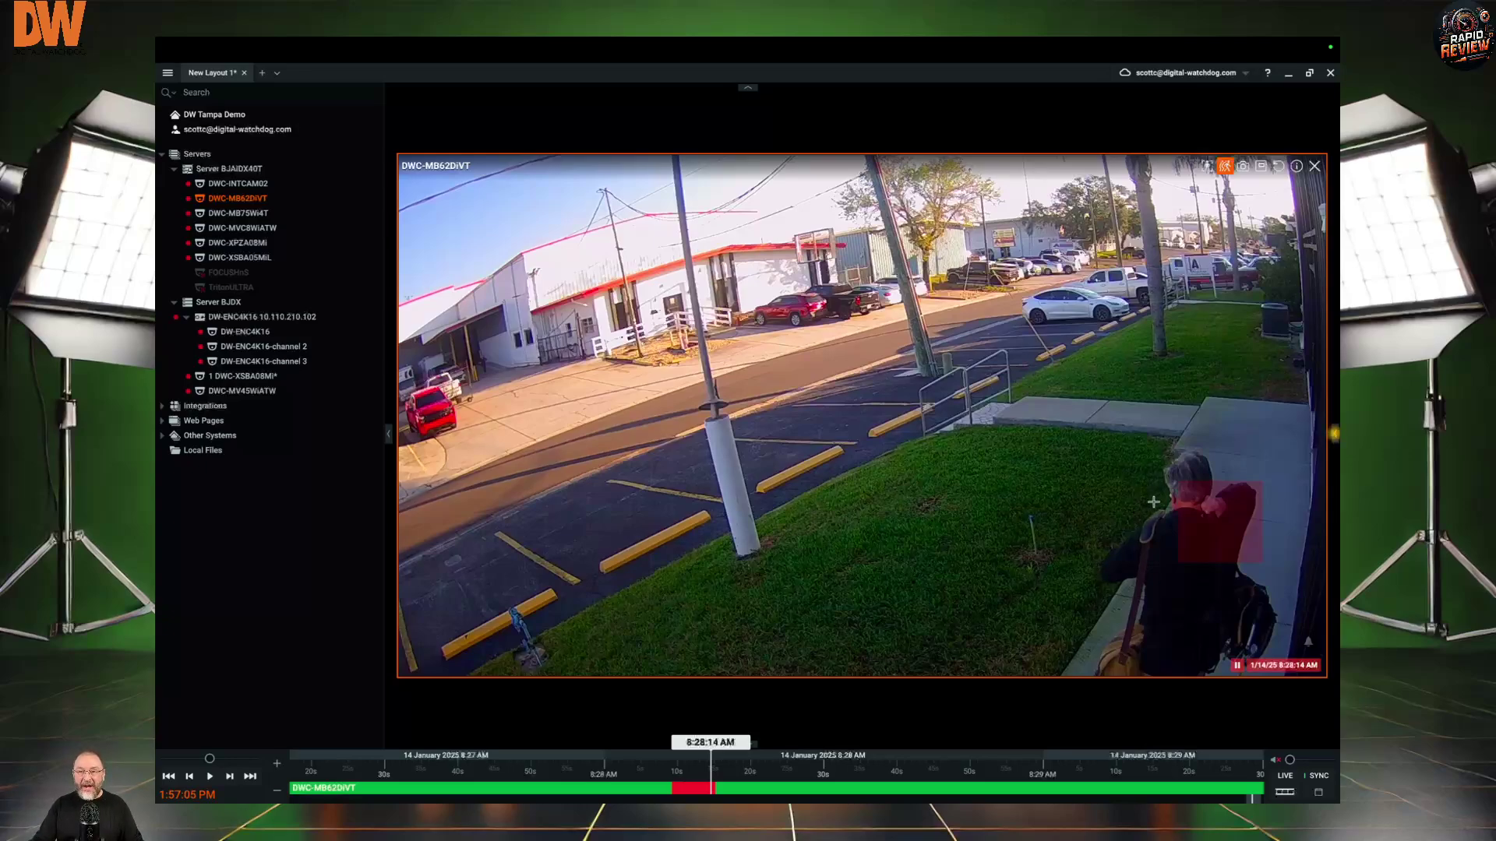
# Step: Clear the motion selection and mark the 8:28:06–8:28:28 AM range on the timeline
pyautogui.rightClick(838, 377)
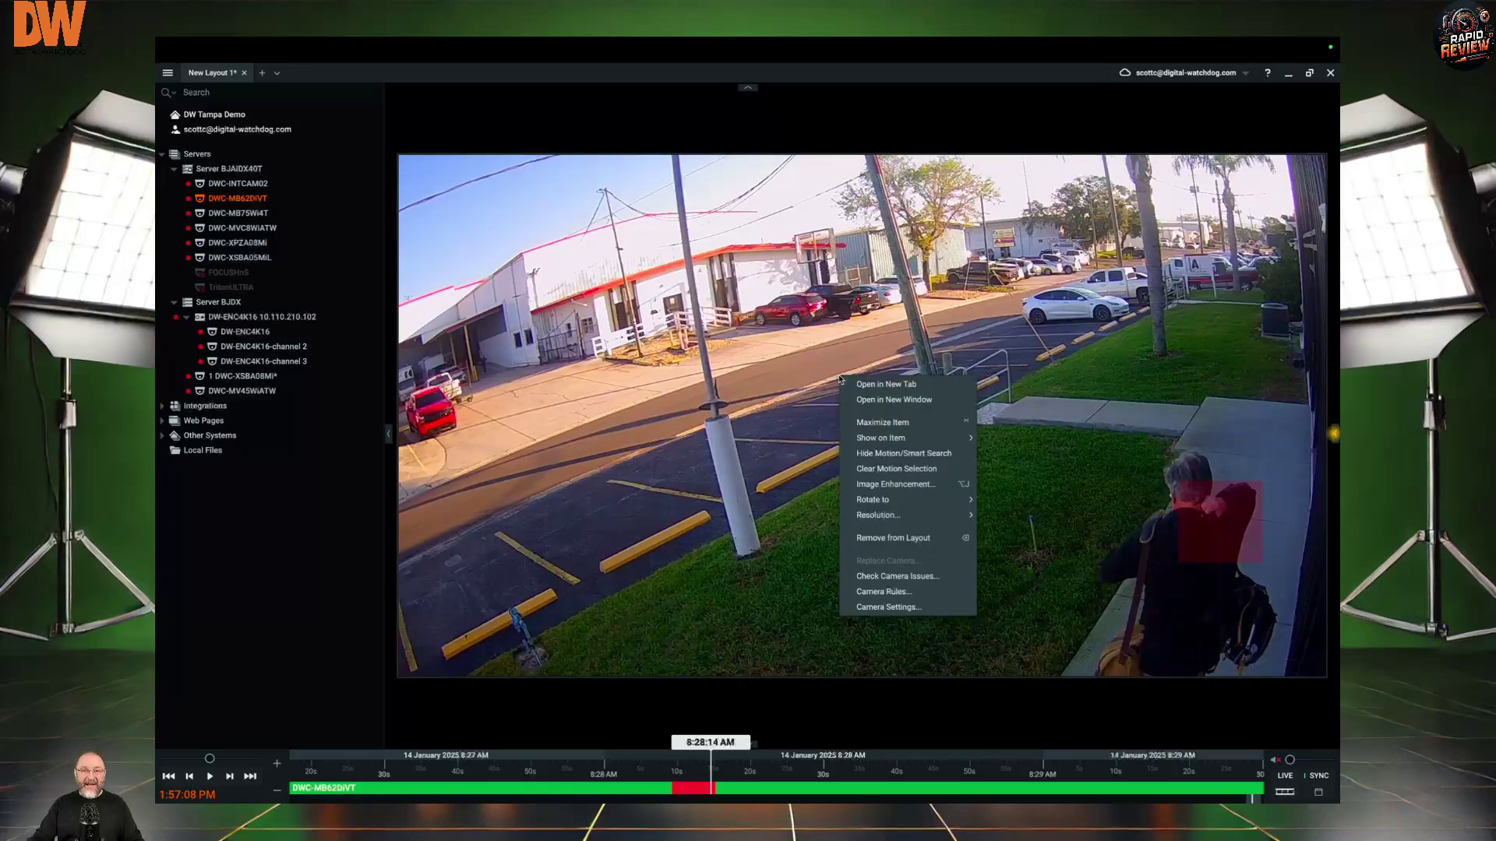
pyautogui.click(885, 465)
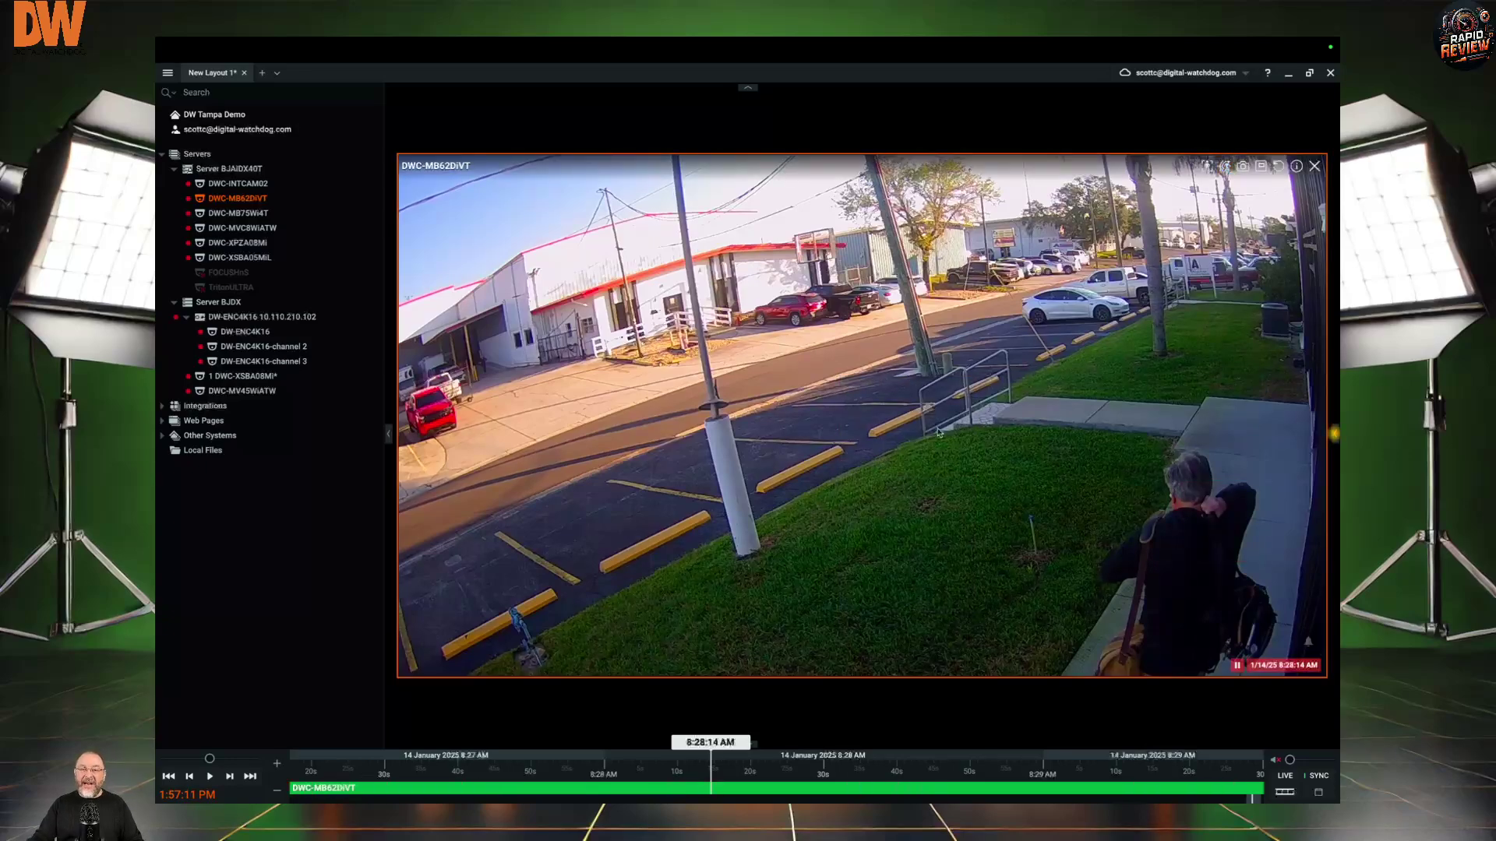
pyautogui.click(650, 769)
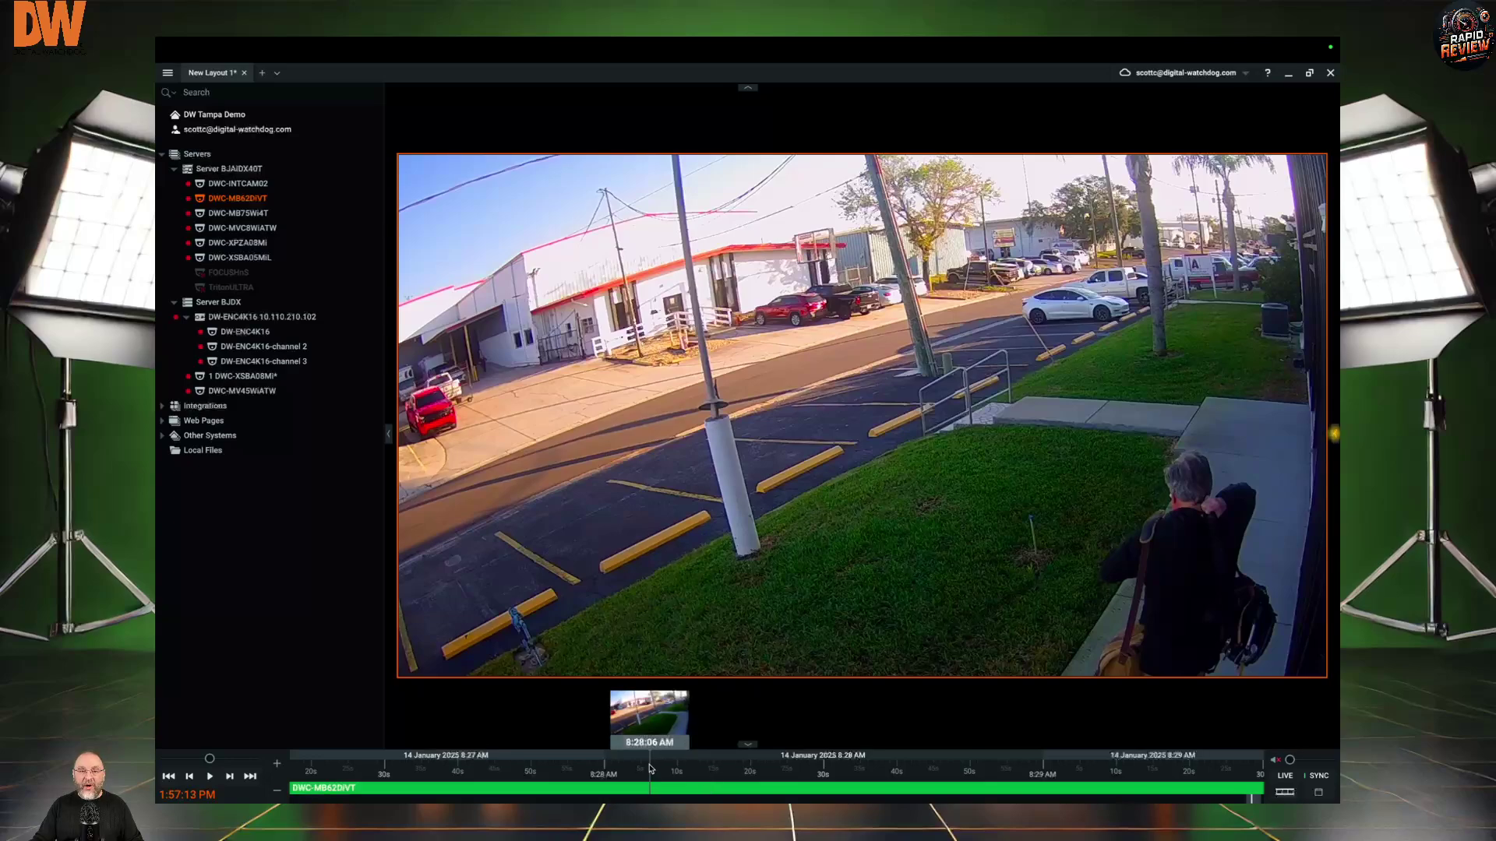
pyautogui.moveTo(650, 770); pyautogui.dragTo(814, 769)
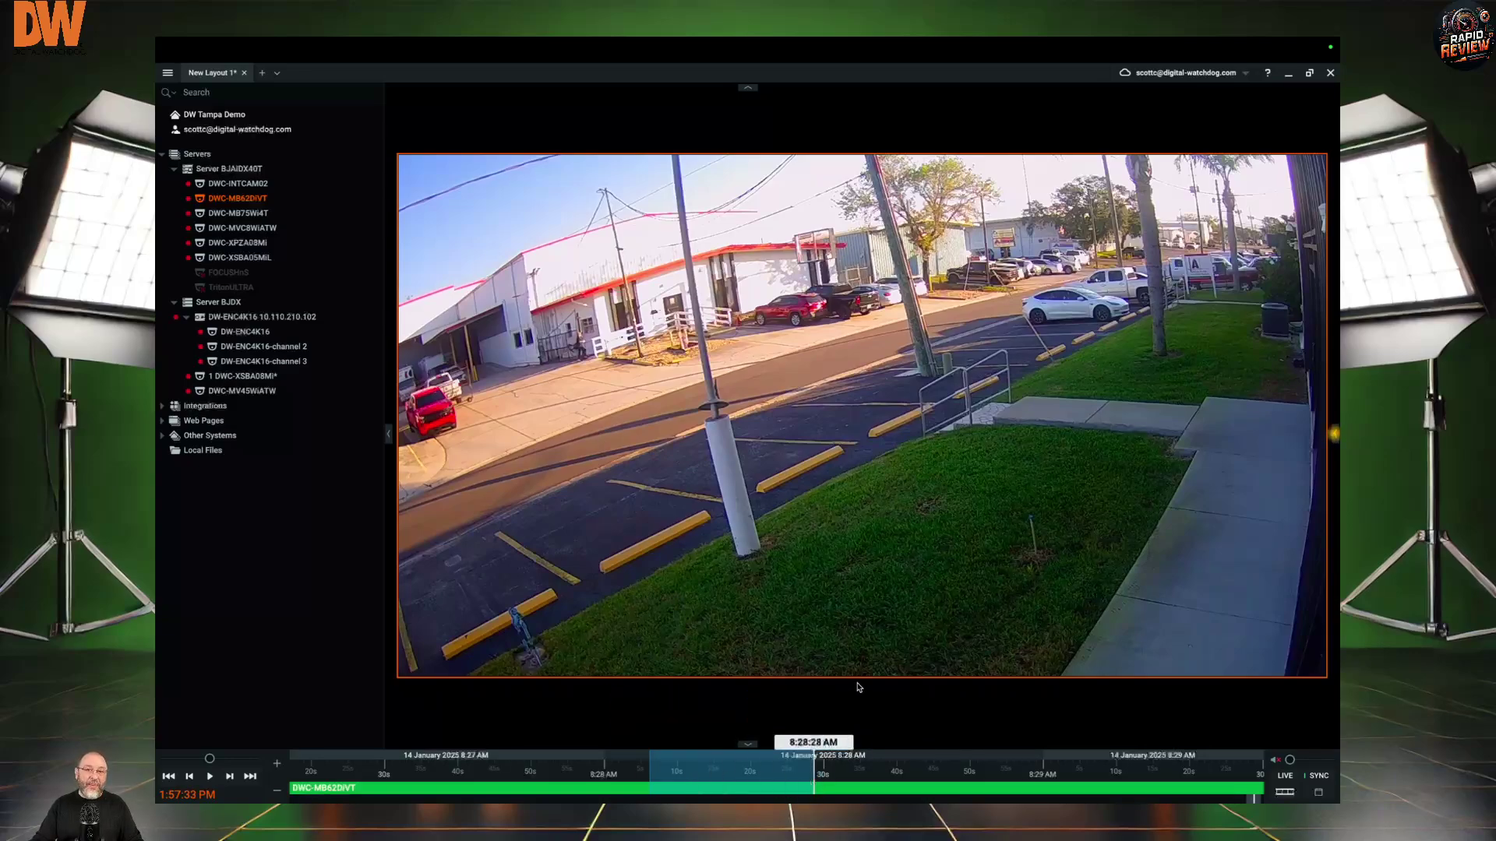
# Step: Open Export Video for the selected range and add a timestamp overlay to the preview
pyautogui.rightClick(726, 769)
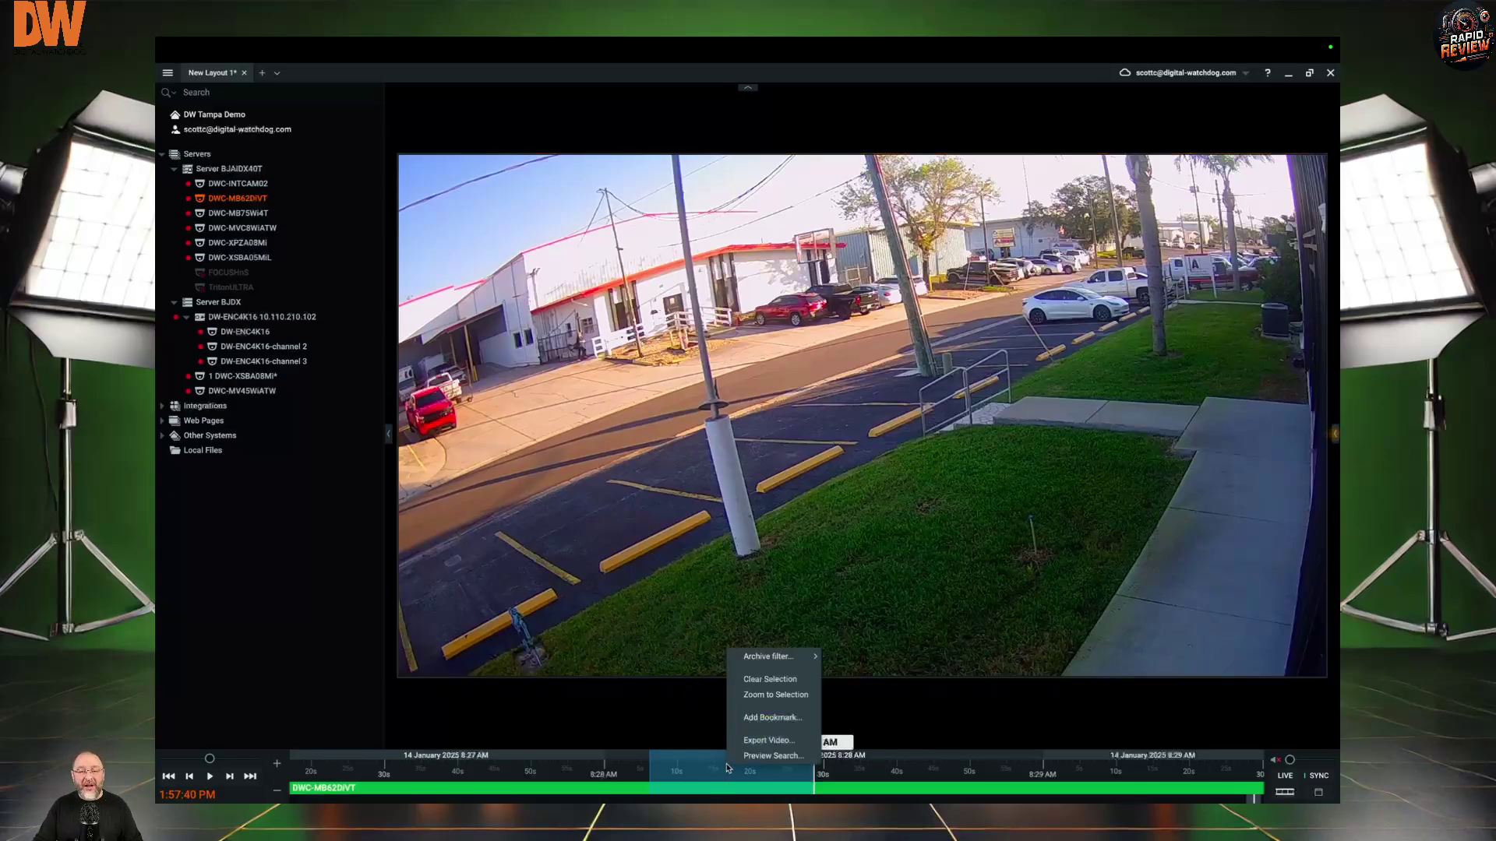
pyautogui.click(770, 744)
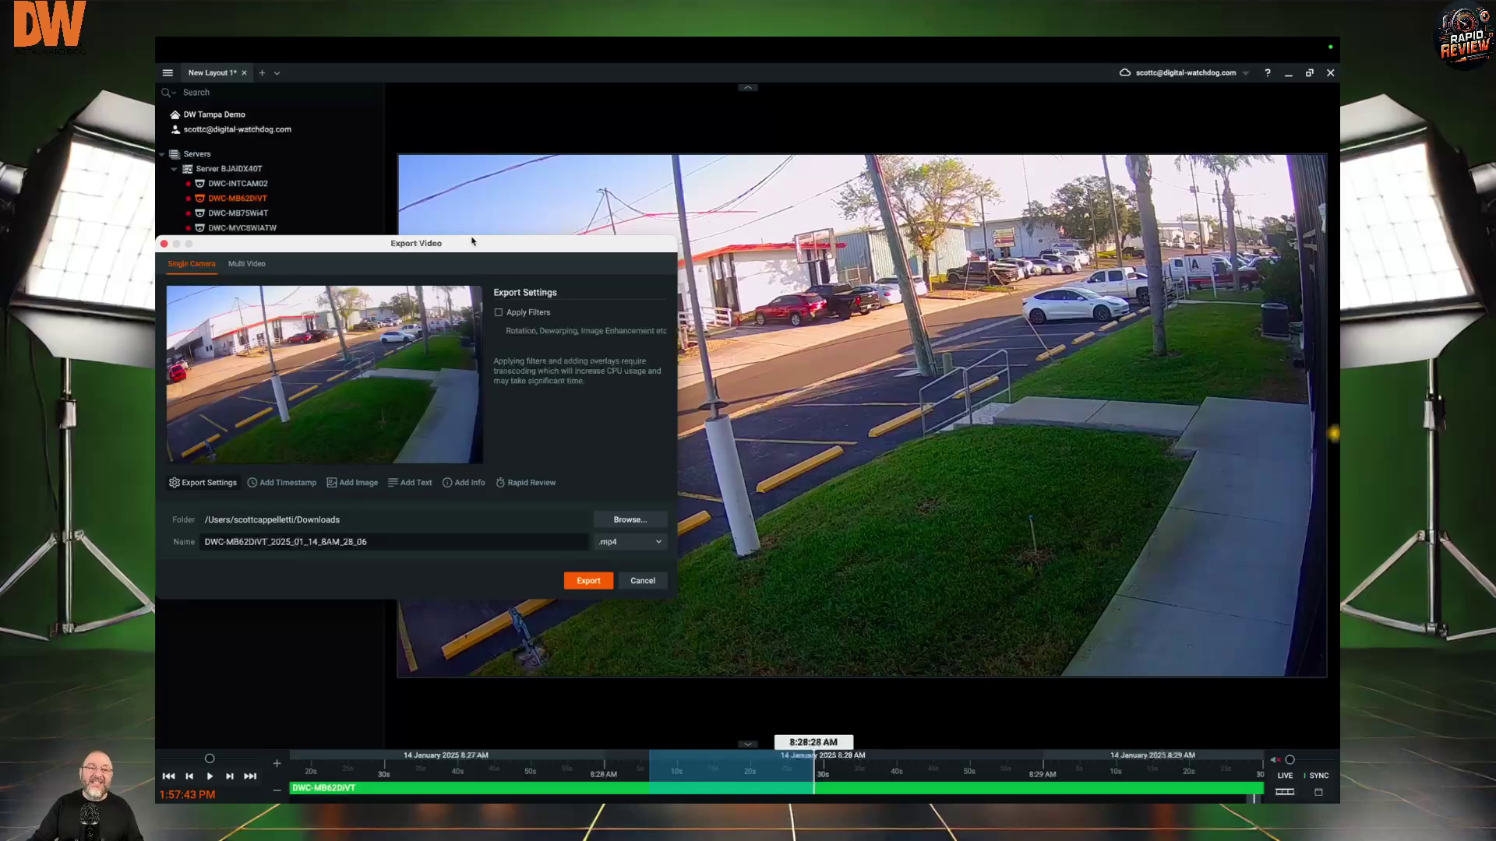
pyautogui.moveTo(831, 242); pyautogui.dragTo(848, 239)
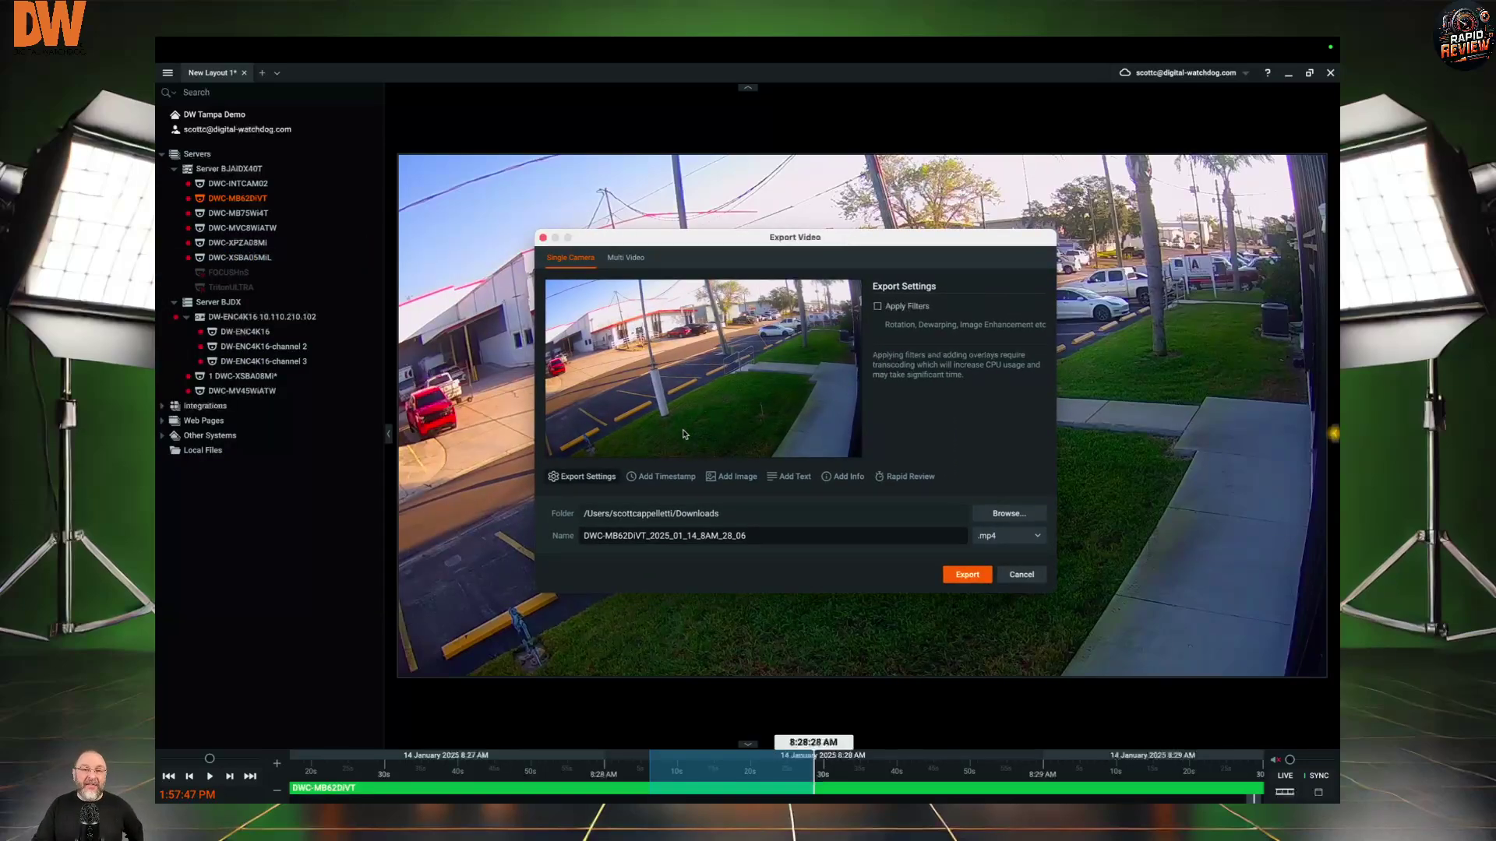
pyautogui.click(668, 480)
pyautogui.moveTo(693, 441); pyautogui.dragTo(740, 415)
# Step: Set the timestamp to Long format at font size 76 and move it to the bottom
pyautogui.click(933, 318)
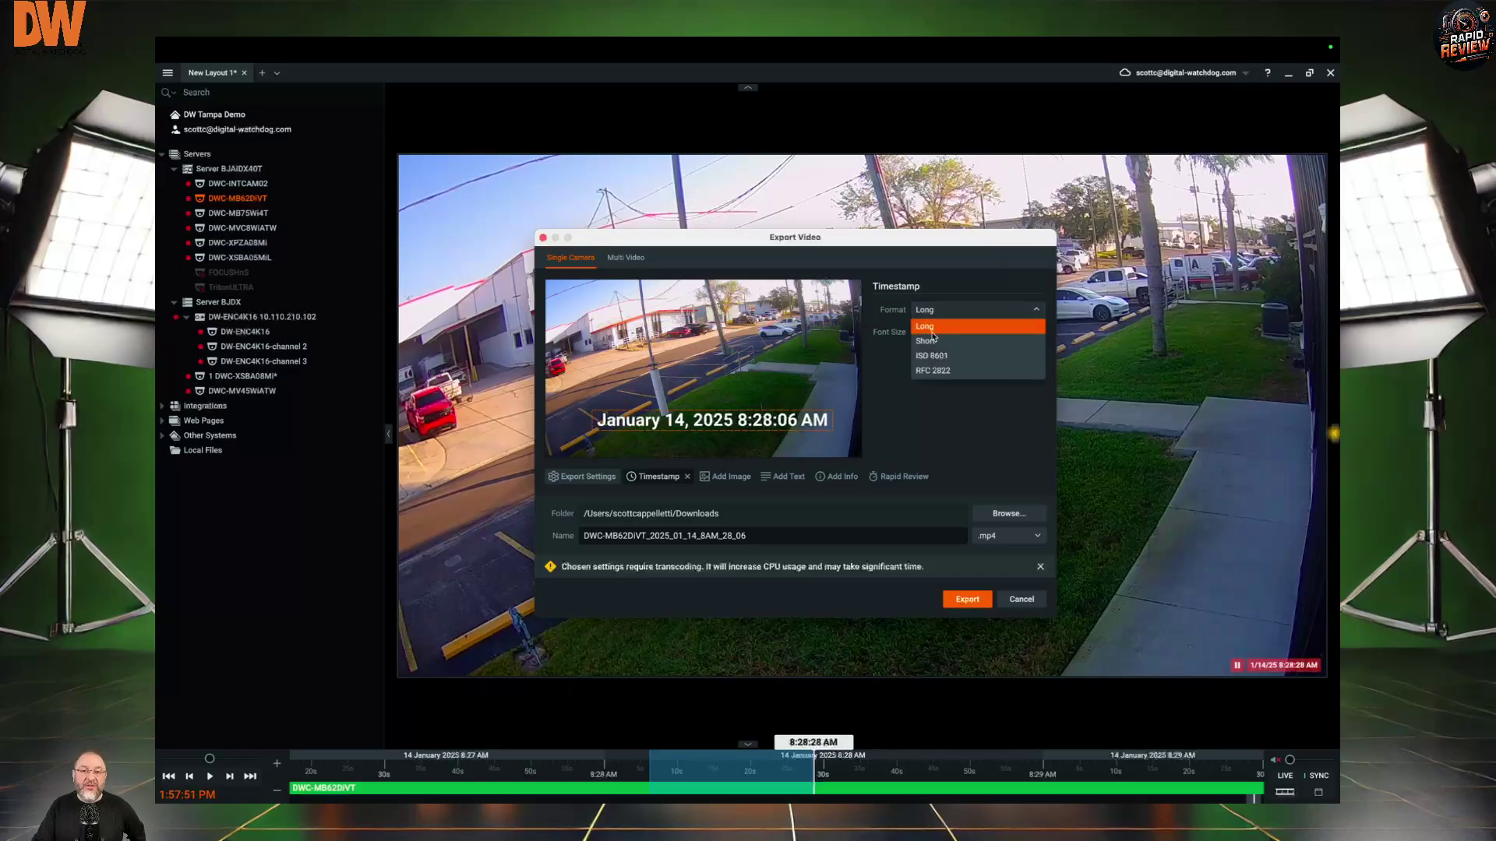
pyautogui.click(931, 340)
pyautogui.click(936, 316)
pyautogui.click(933, 328)
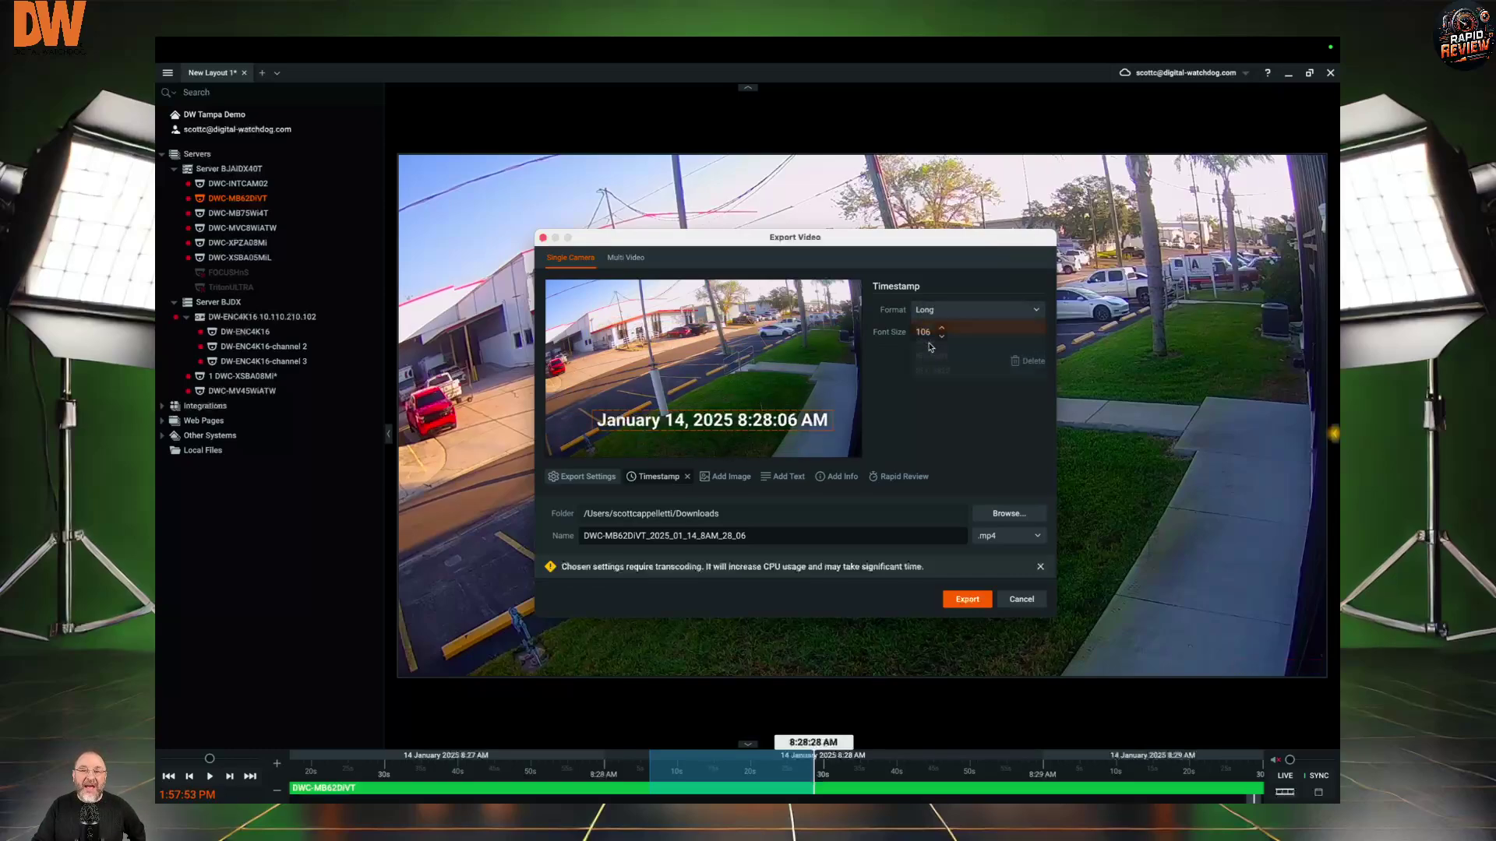
pyautogui.doubleClick(924, 333)
pyautogui.write('76')
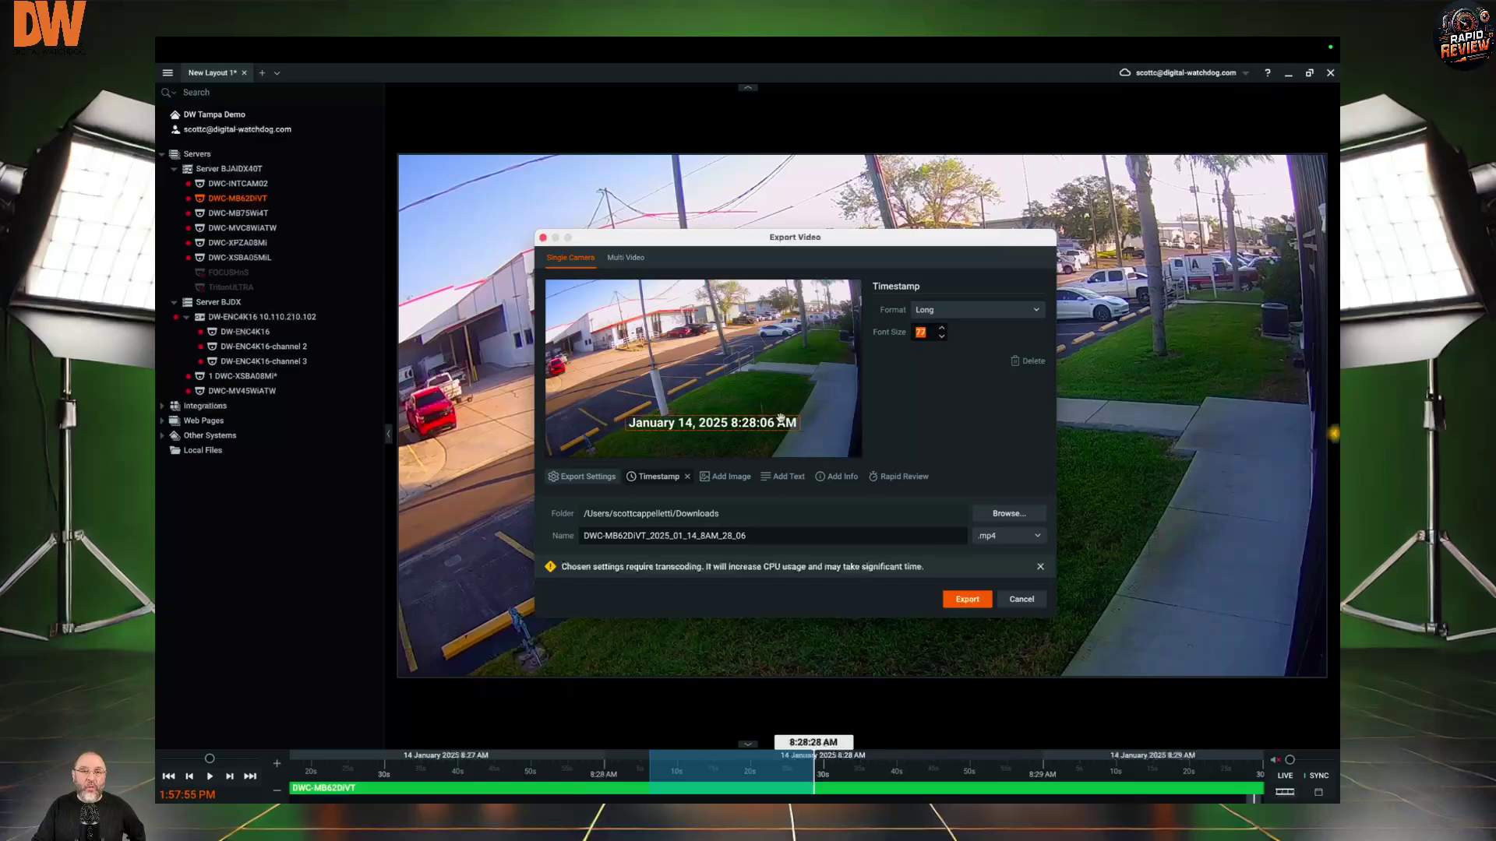
pyautogui.moveTo(721, 311); pyautogui.dragTo(752, 471)
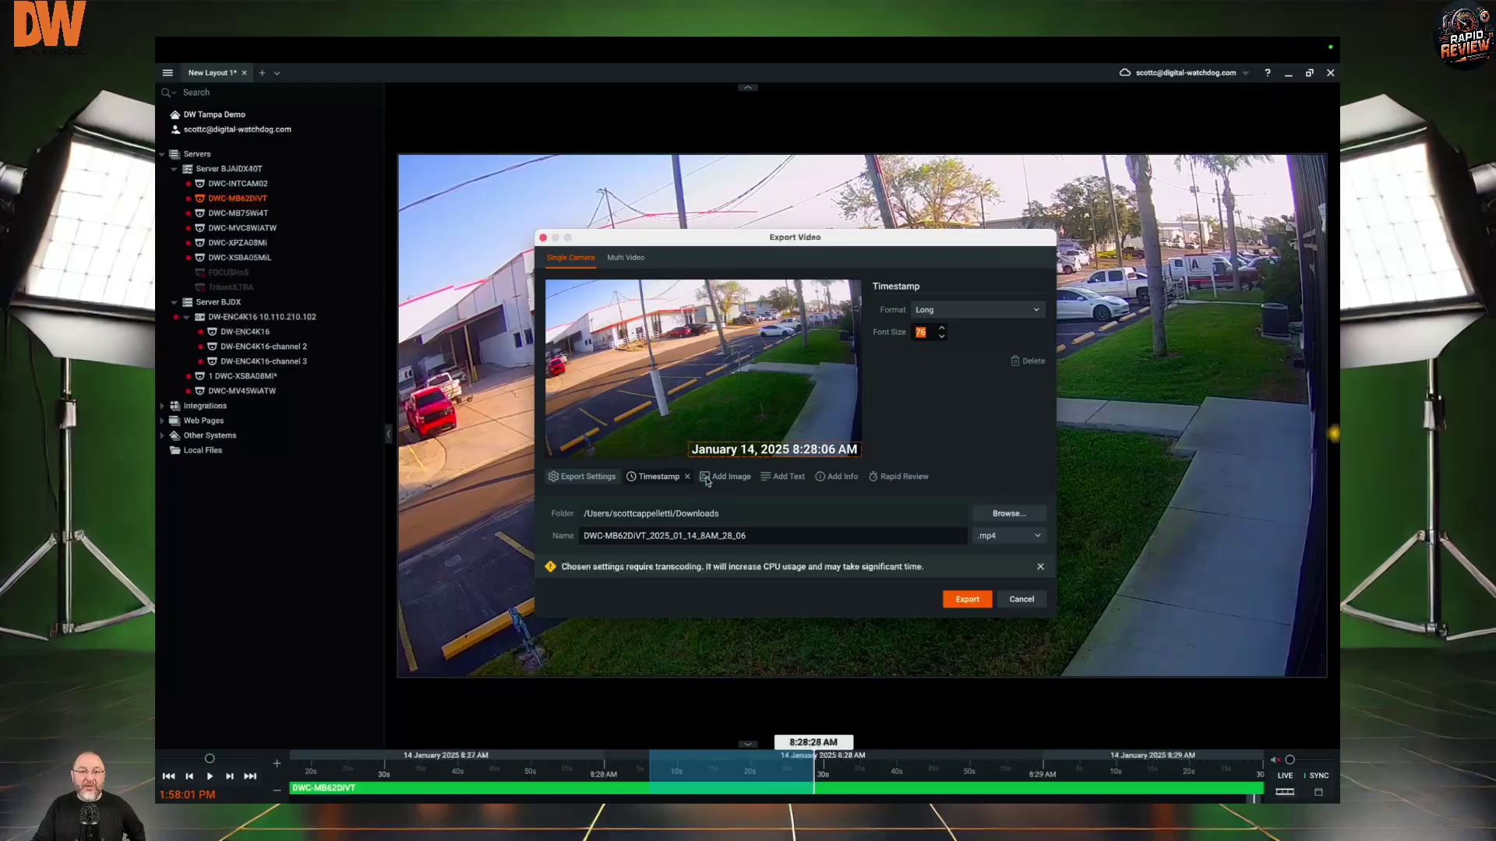
# Step: Add the DW logo image overlay, place it upper-left and reduce its size
pyautogui.click(715, 478)
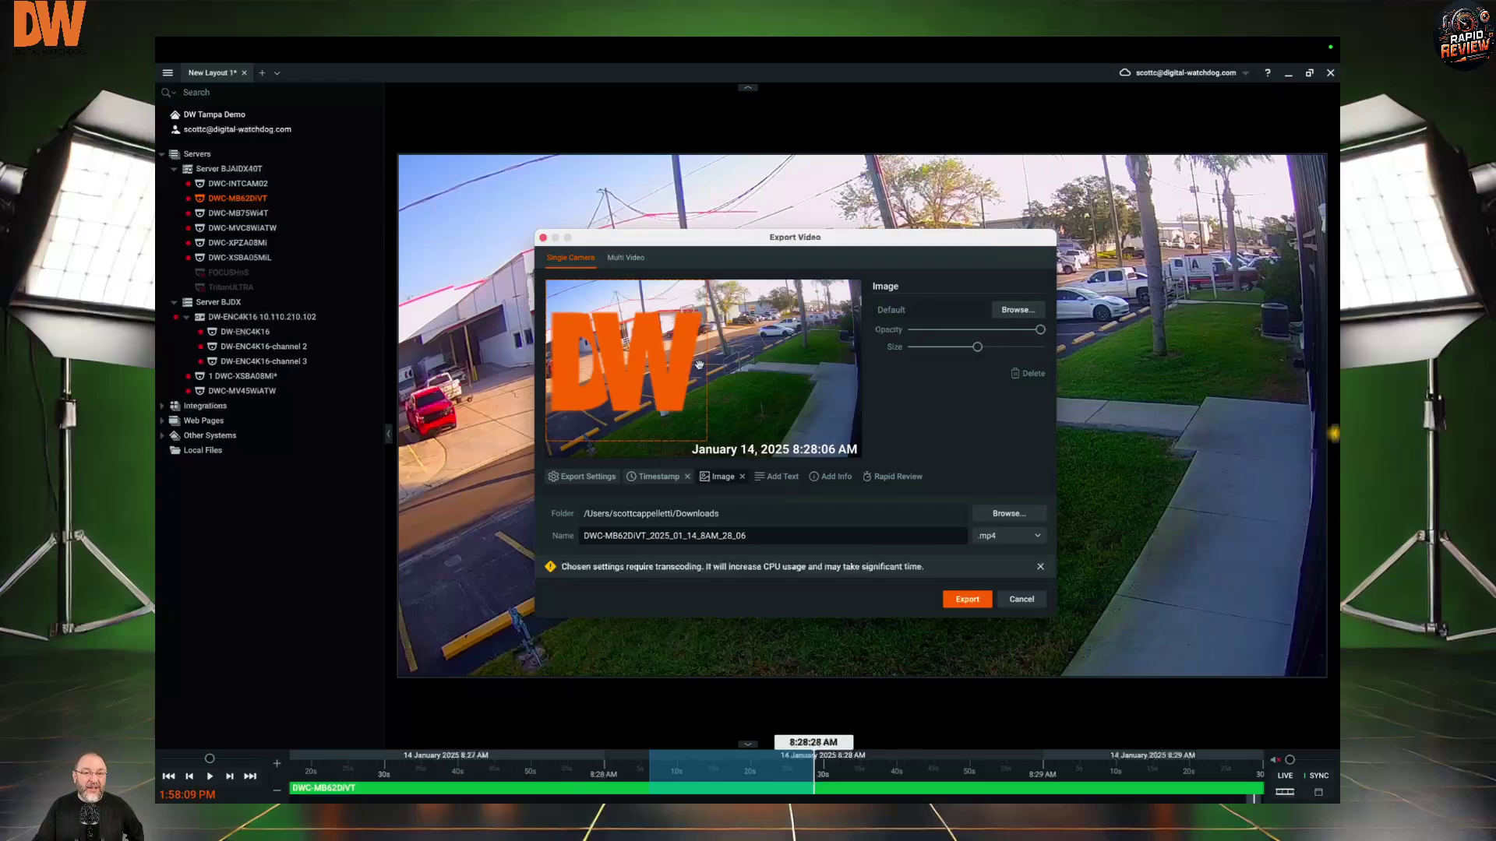
pyautogui.moveTo(671, 358); pyautogui.dragTo(683, 345)
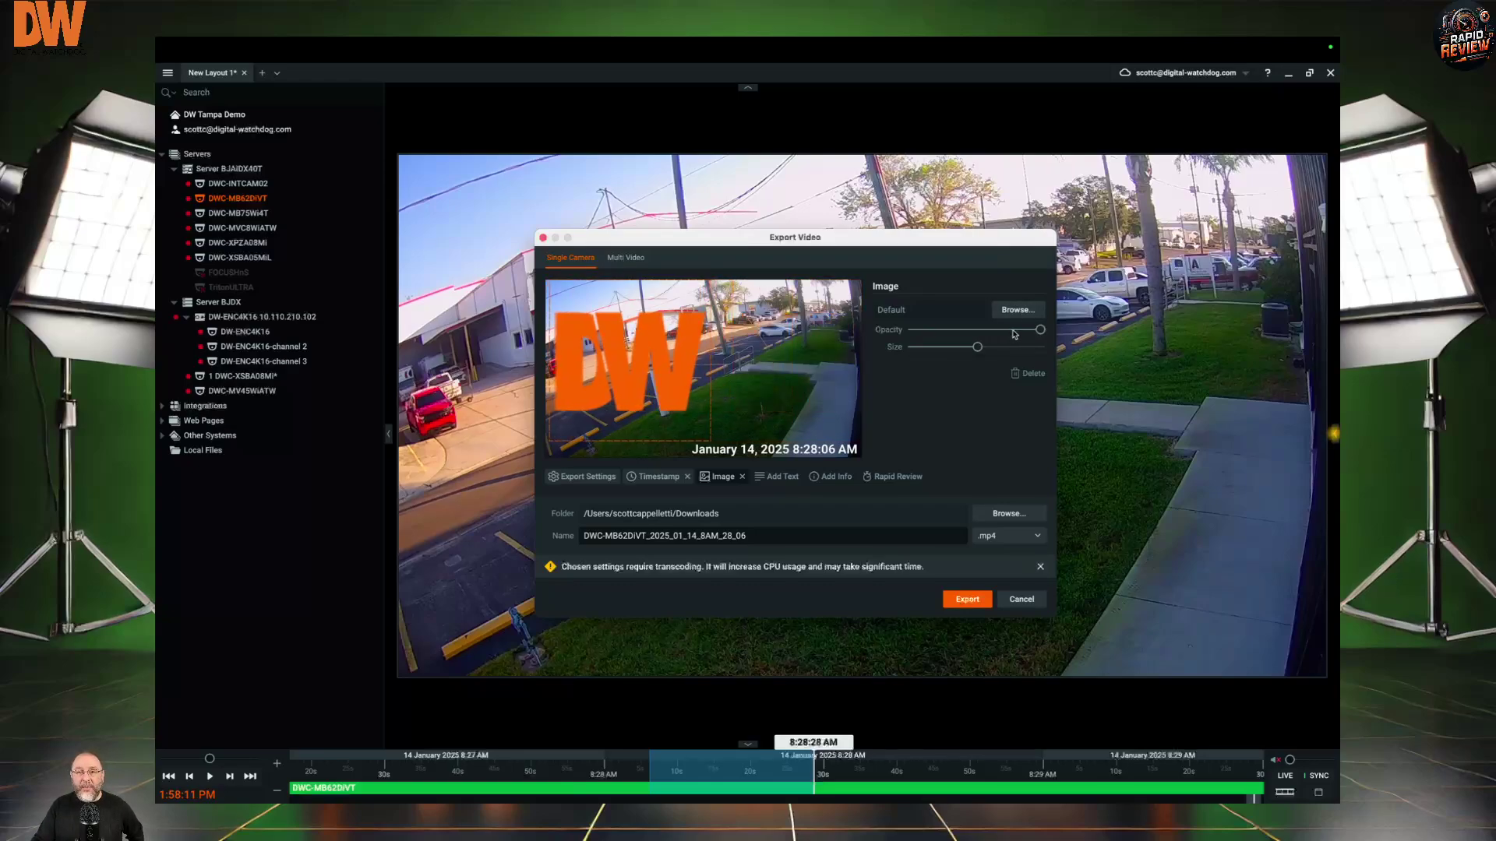
pyautogui.moveTo(977, 347); pyautogui.dragTo(949, 348)
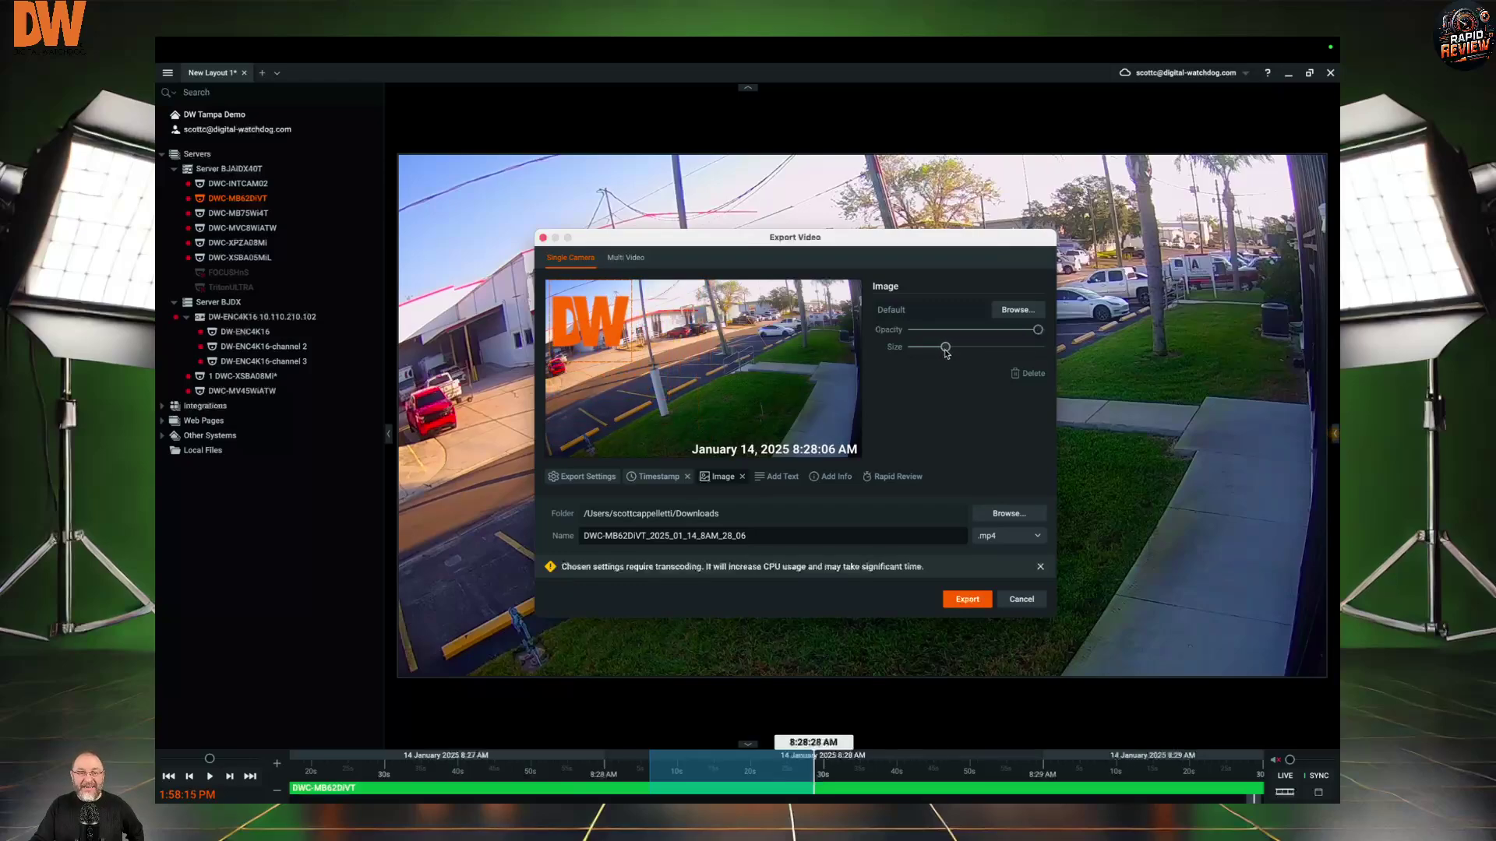
pyautogui.click(780, 478)
# Step: Enter sample text in the text overlay at top-right, then add a camera-name and export-date info overlay
pyautogui.write('njlnvjfdhklcnvjkdfhv')
pyautogui.doubleClick(978, 311)
pyautogui.write('gfregdfgdfgdf')
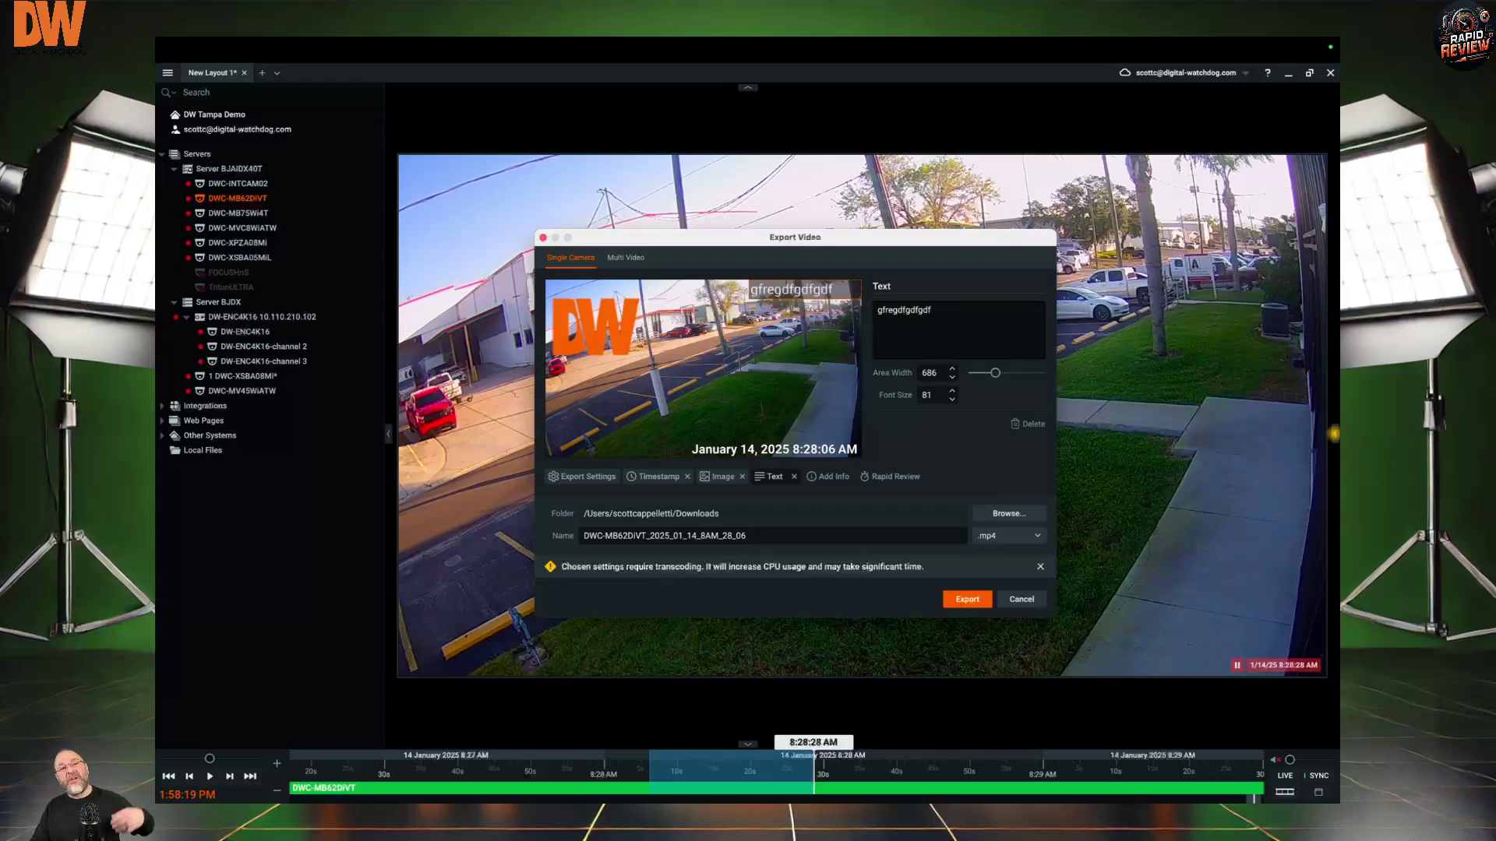
pyautogui.moveTo(800, 290); pyautogui.dragTo(591, 449)
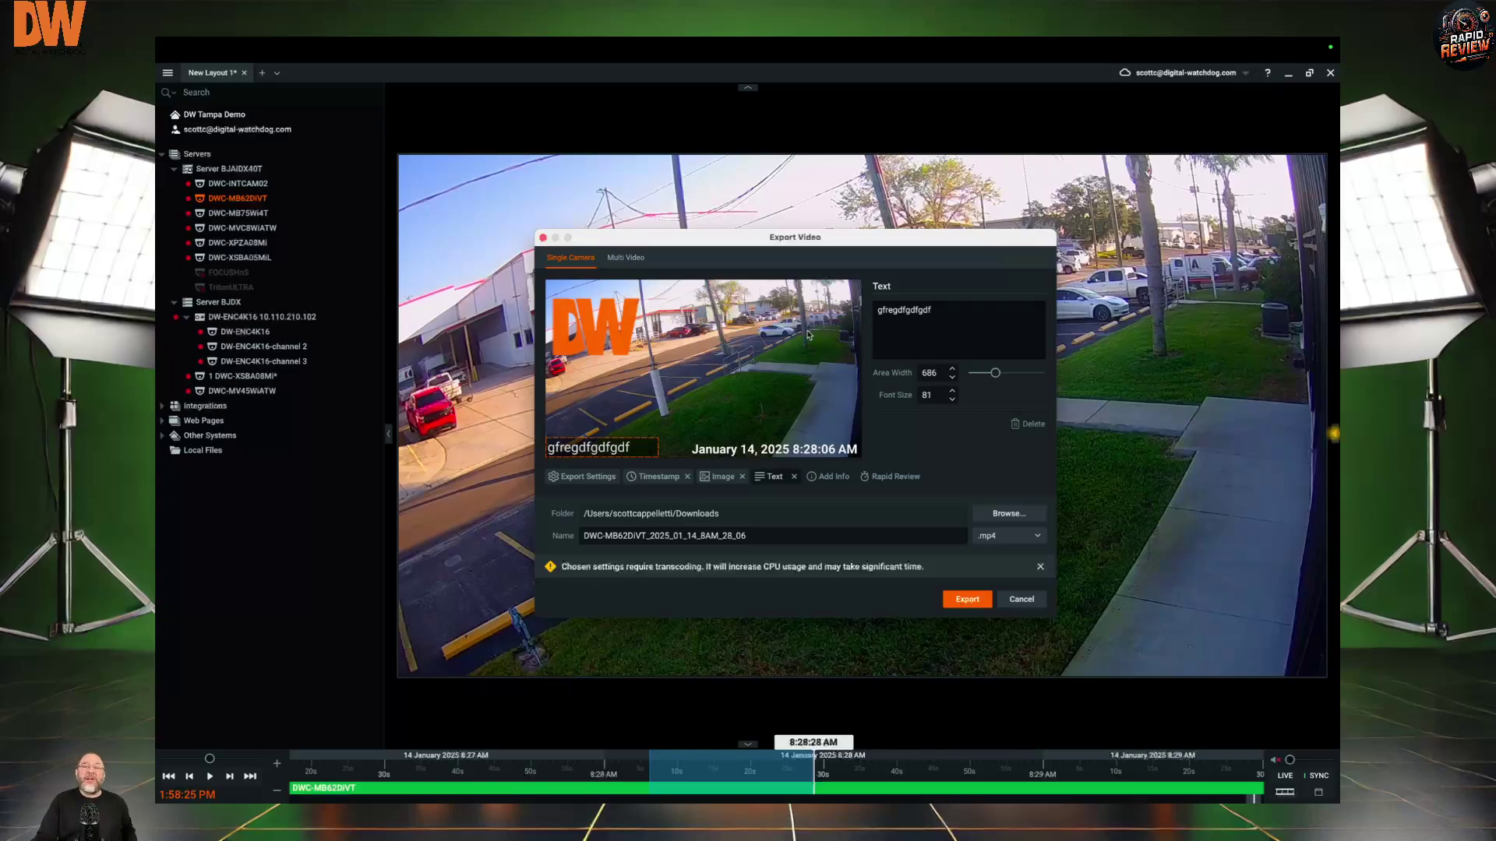
pyautogui.moveTo(583, 450); pyautogui.dragTo(846, 306)
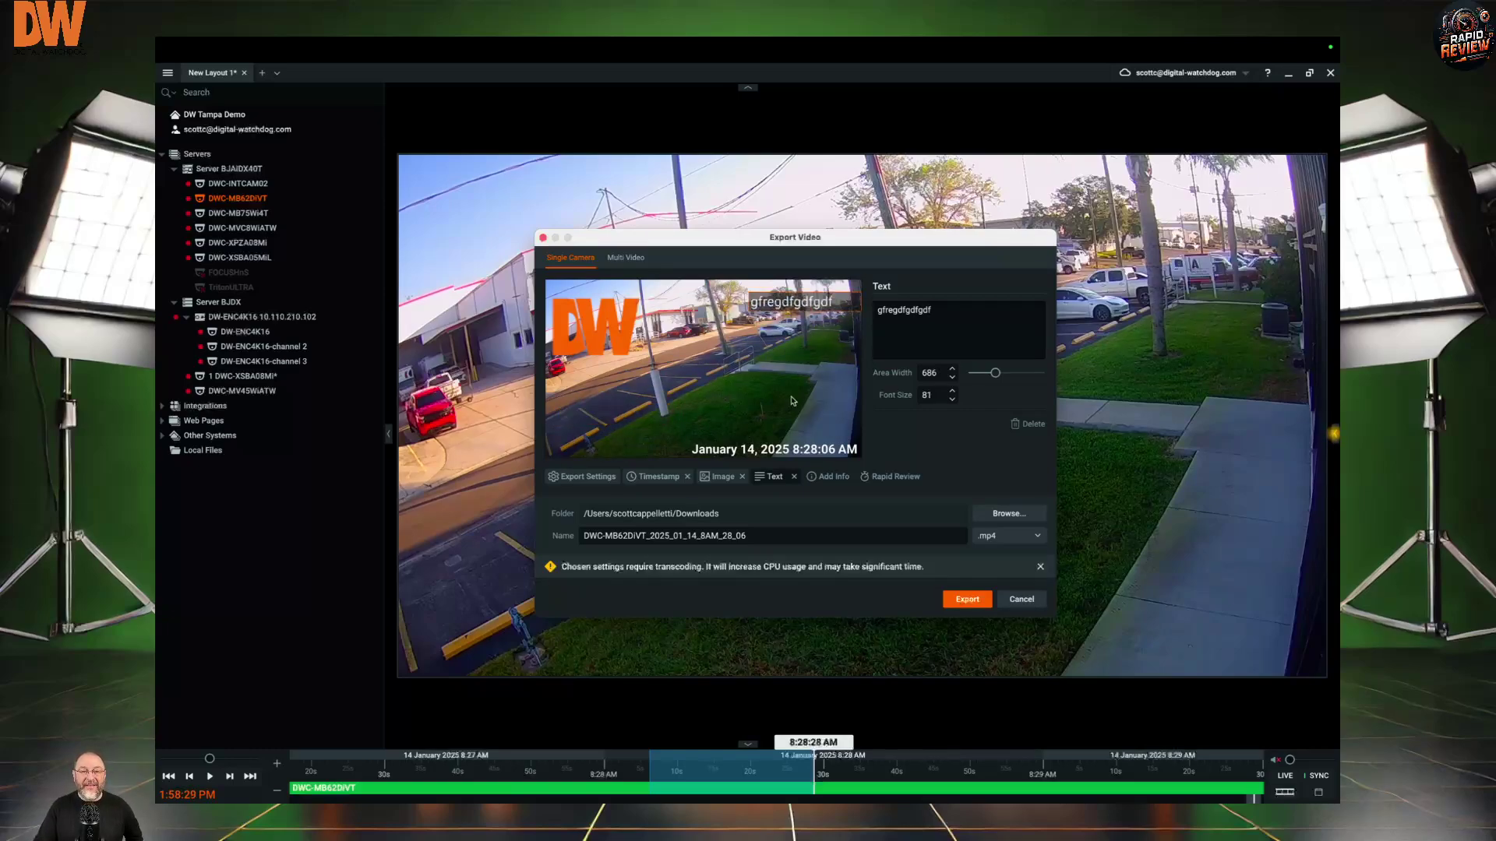
pyautogui.click(829, 477)
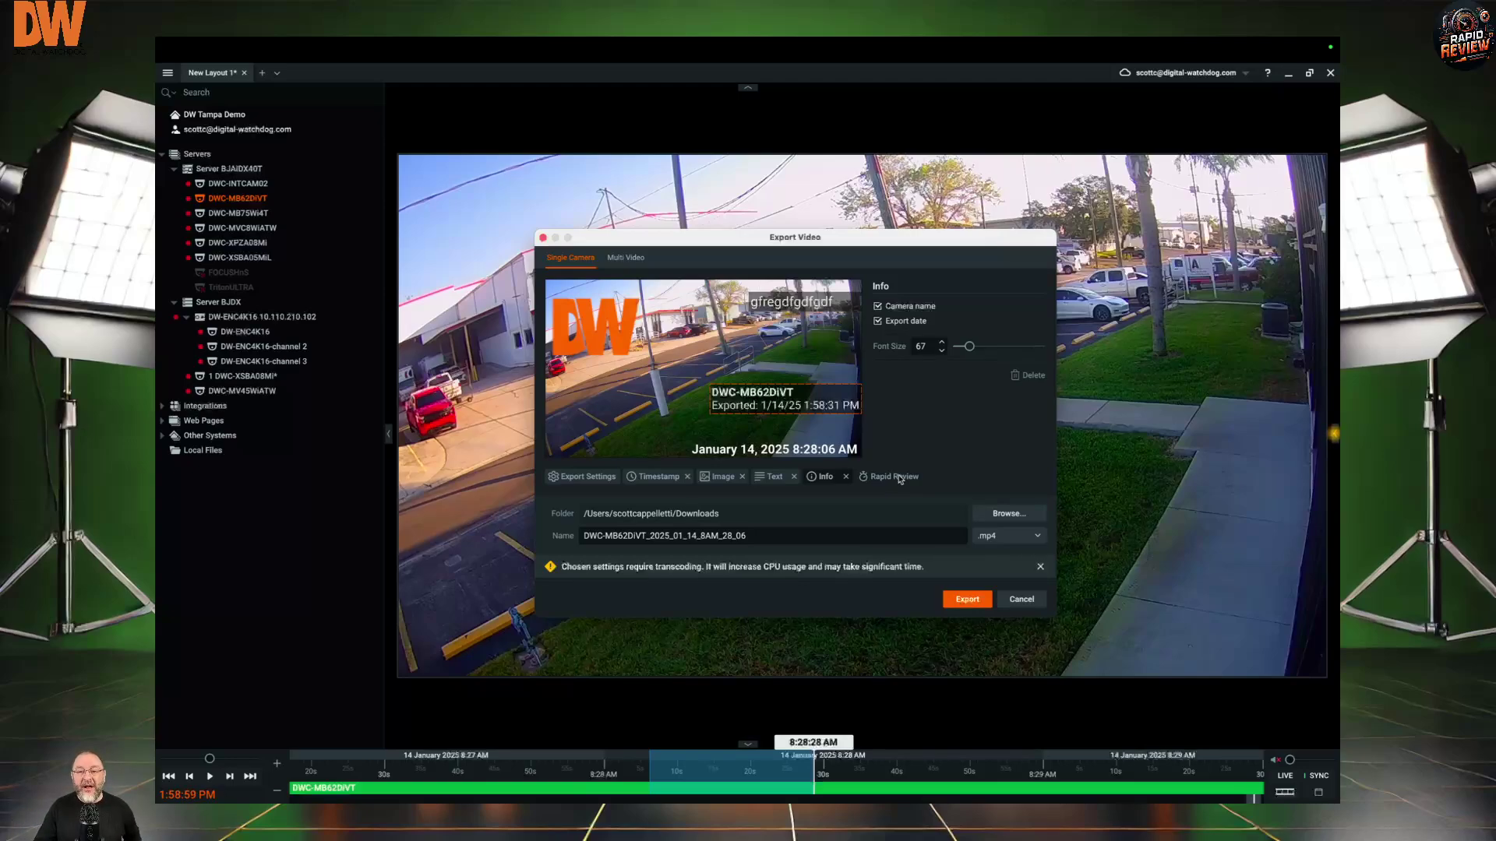
# Step: Turn on Rapid Review 10x (22 s to 2.2 s) and remove the timestamp, logo and text overlays
pyautogui.click(896, 477)
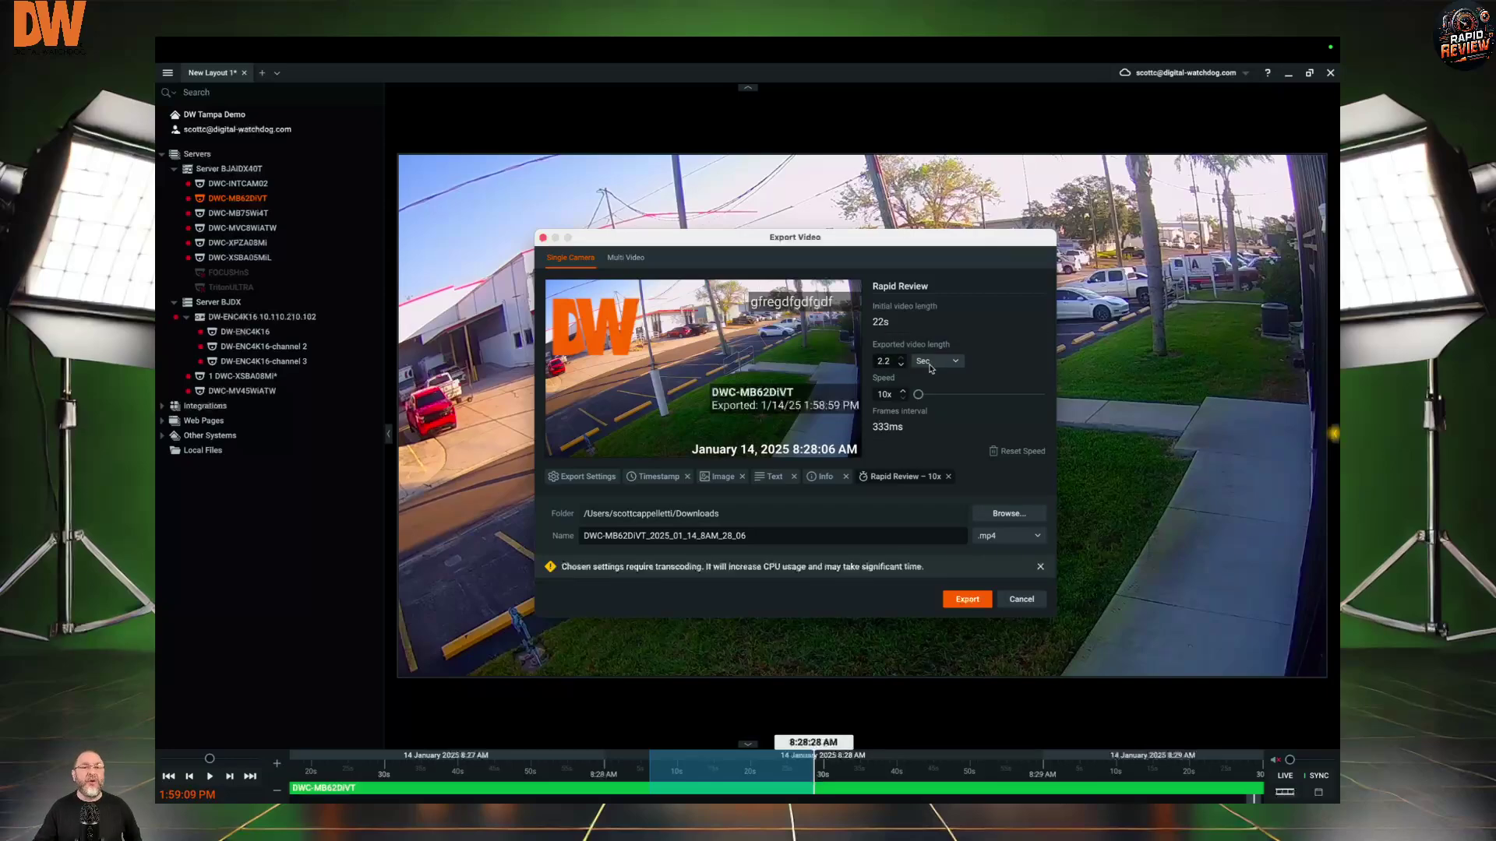
pyautogui.click(687, 476)
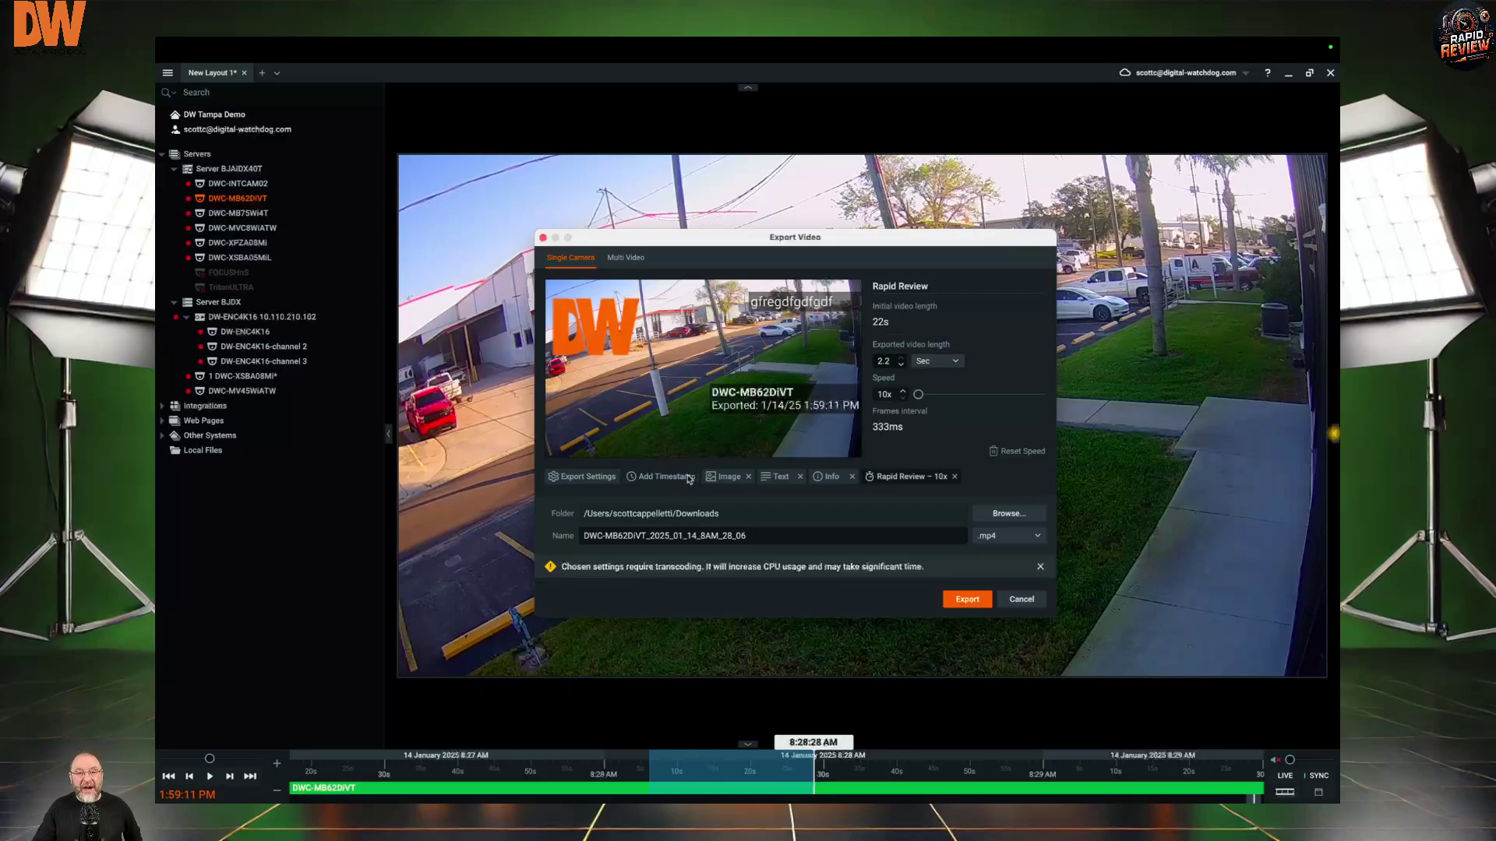
pyautogui.click(748, 477)
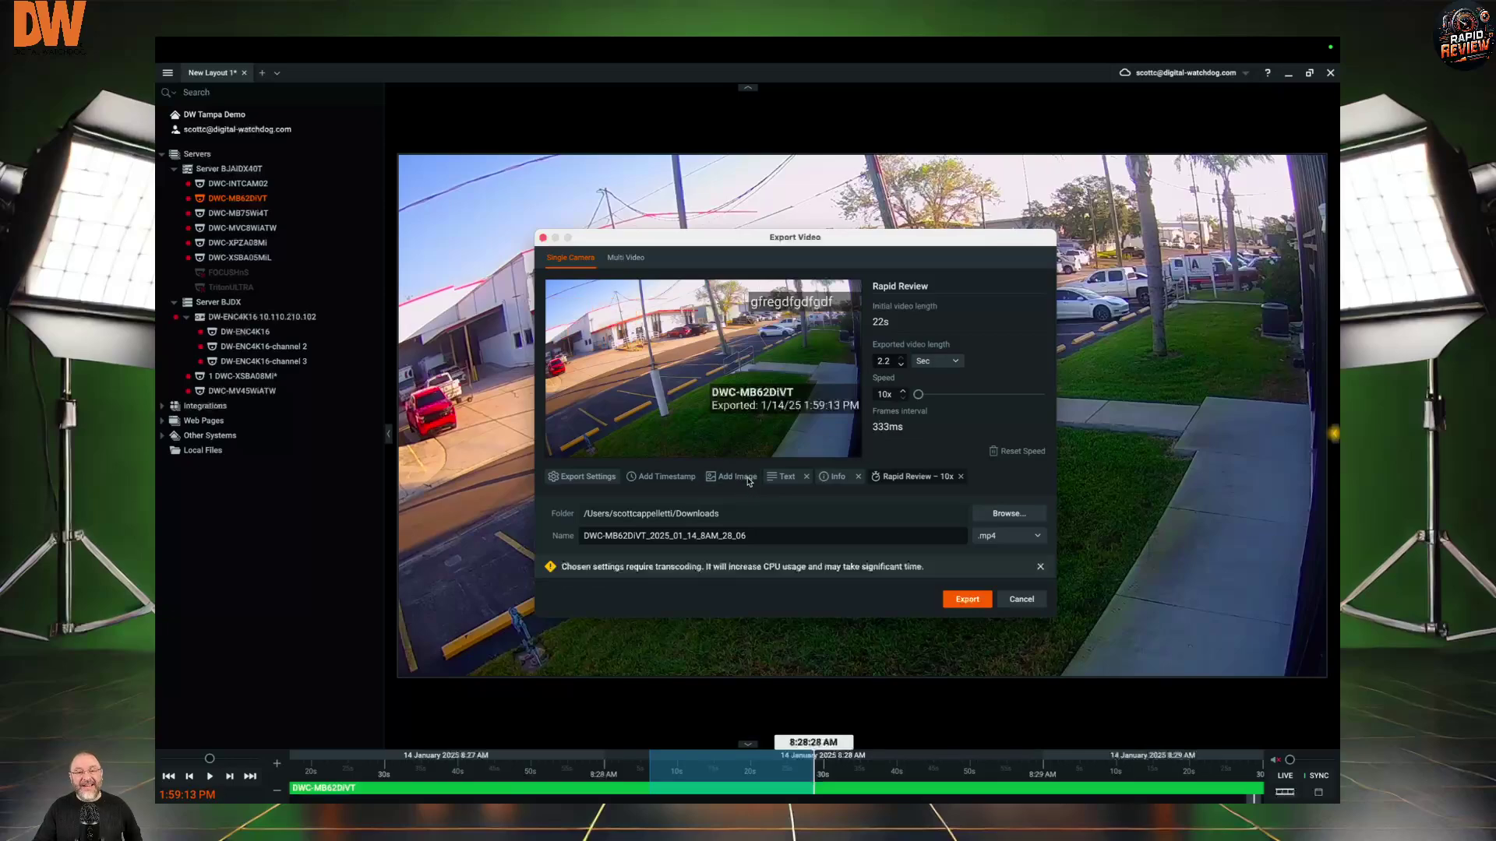
pyautogui.click(805, 478)
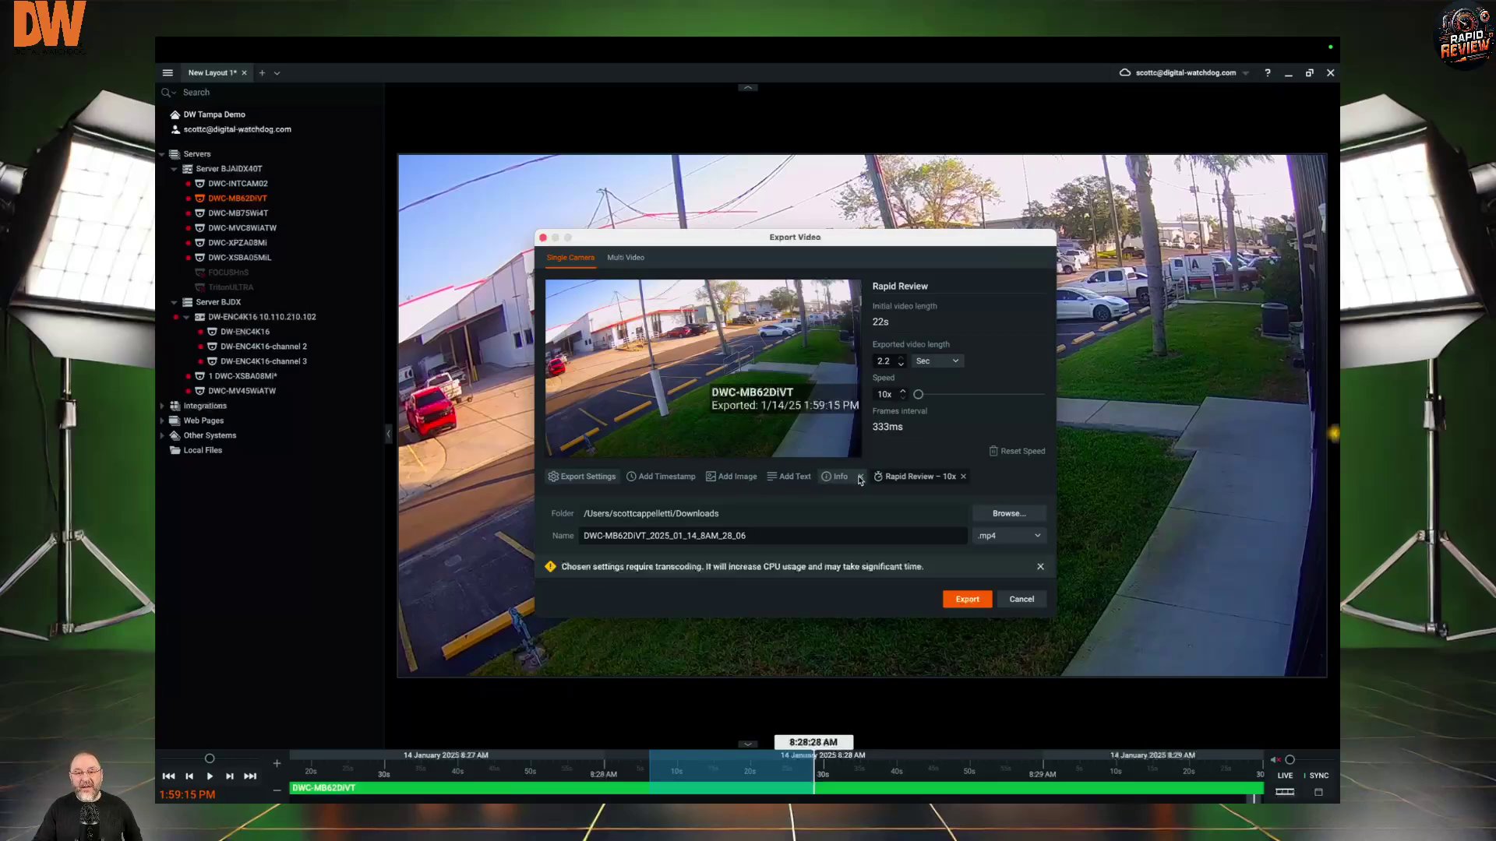
# Step: Remove the info overlay and Rapid Review, and set Downloads as the export folder
pyautogui.click(859, 476)
pyautogui.click(965, 477)
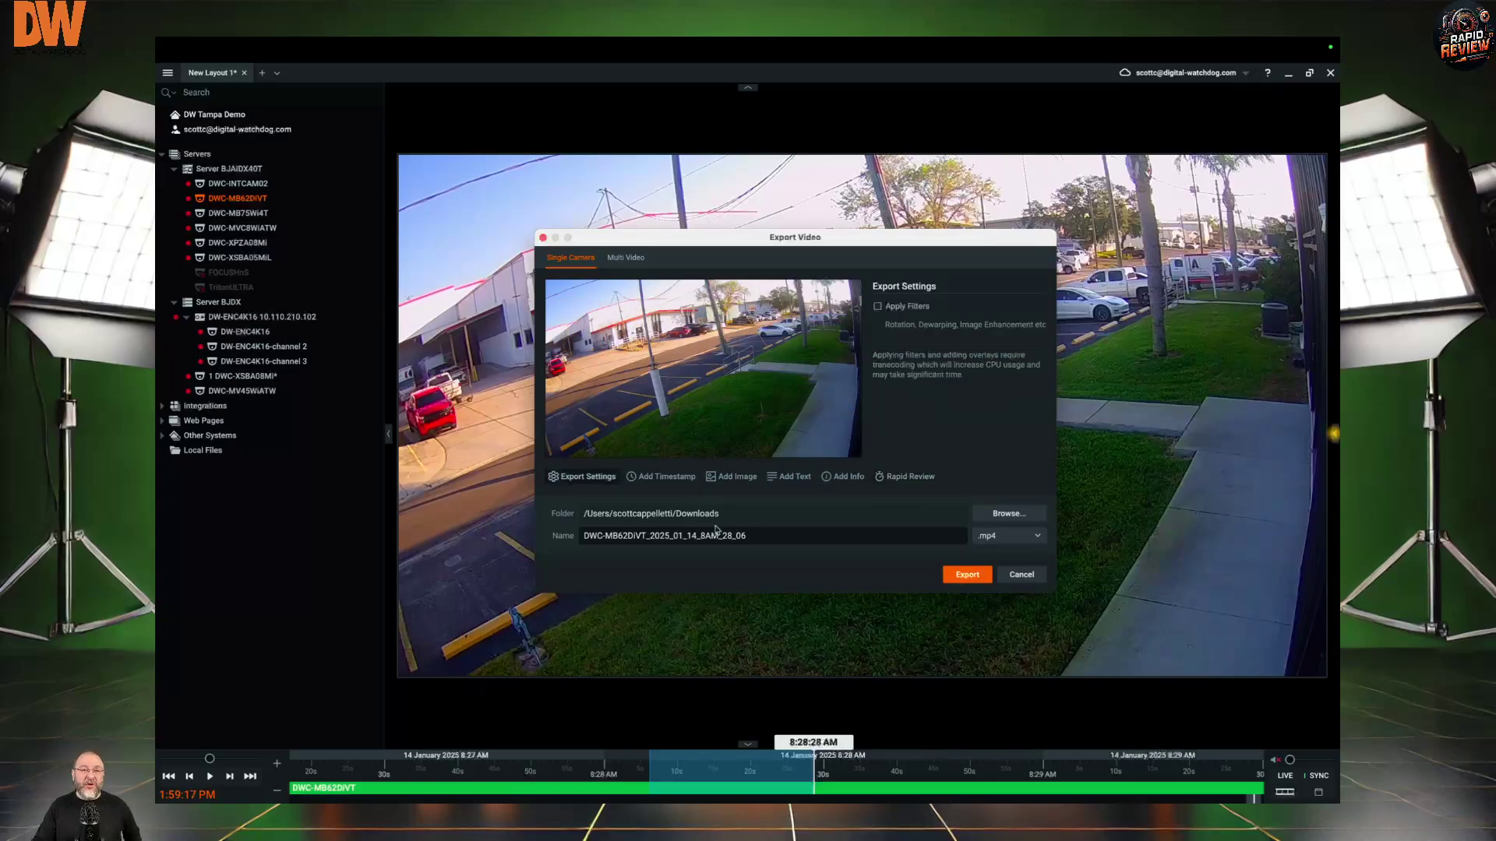
pyautogui.click(1010, 514)
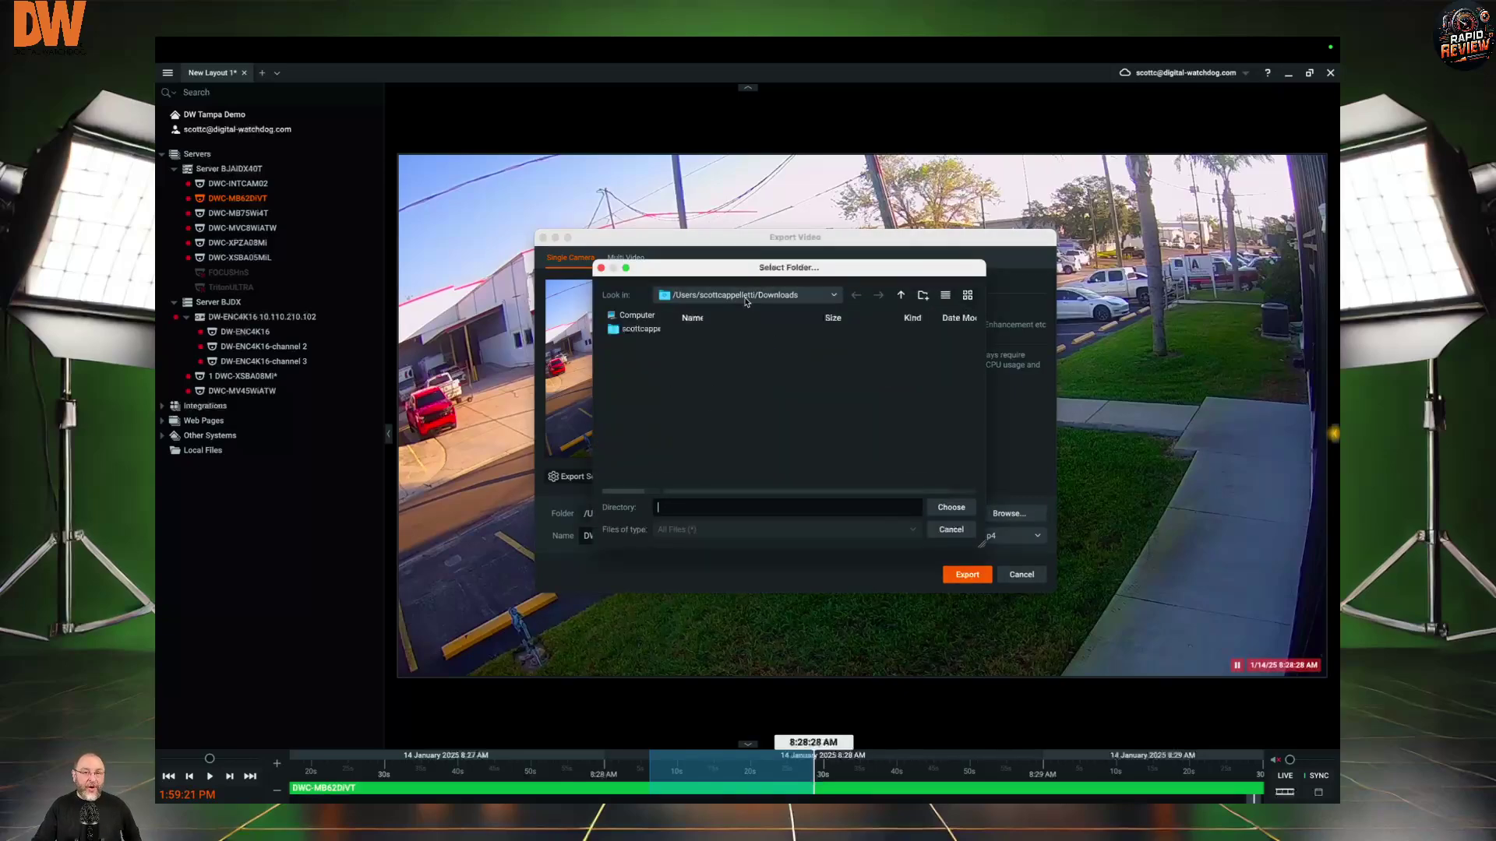
pyautogui.click(952, 507)
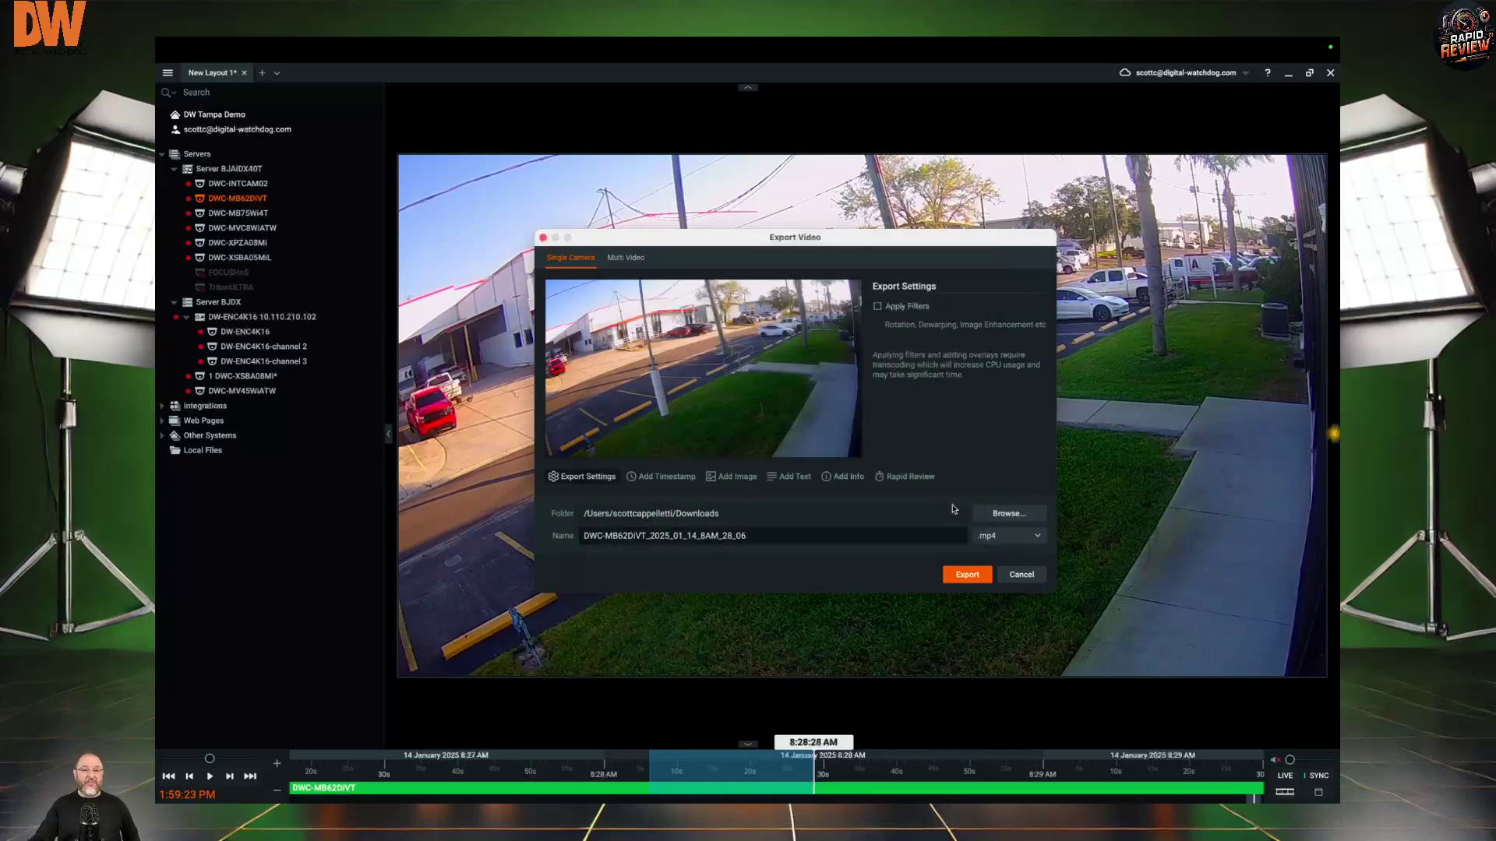
# Step: Delete the default export file name so it can become 'Rapid Review'
pyautogui.tripleClick(801, 533)
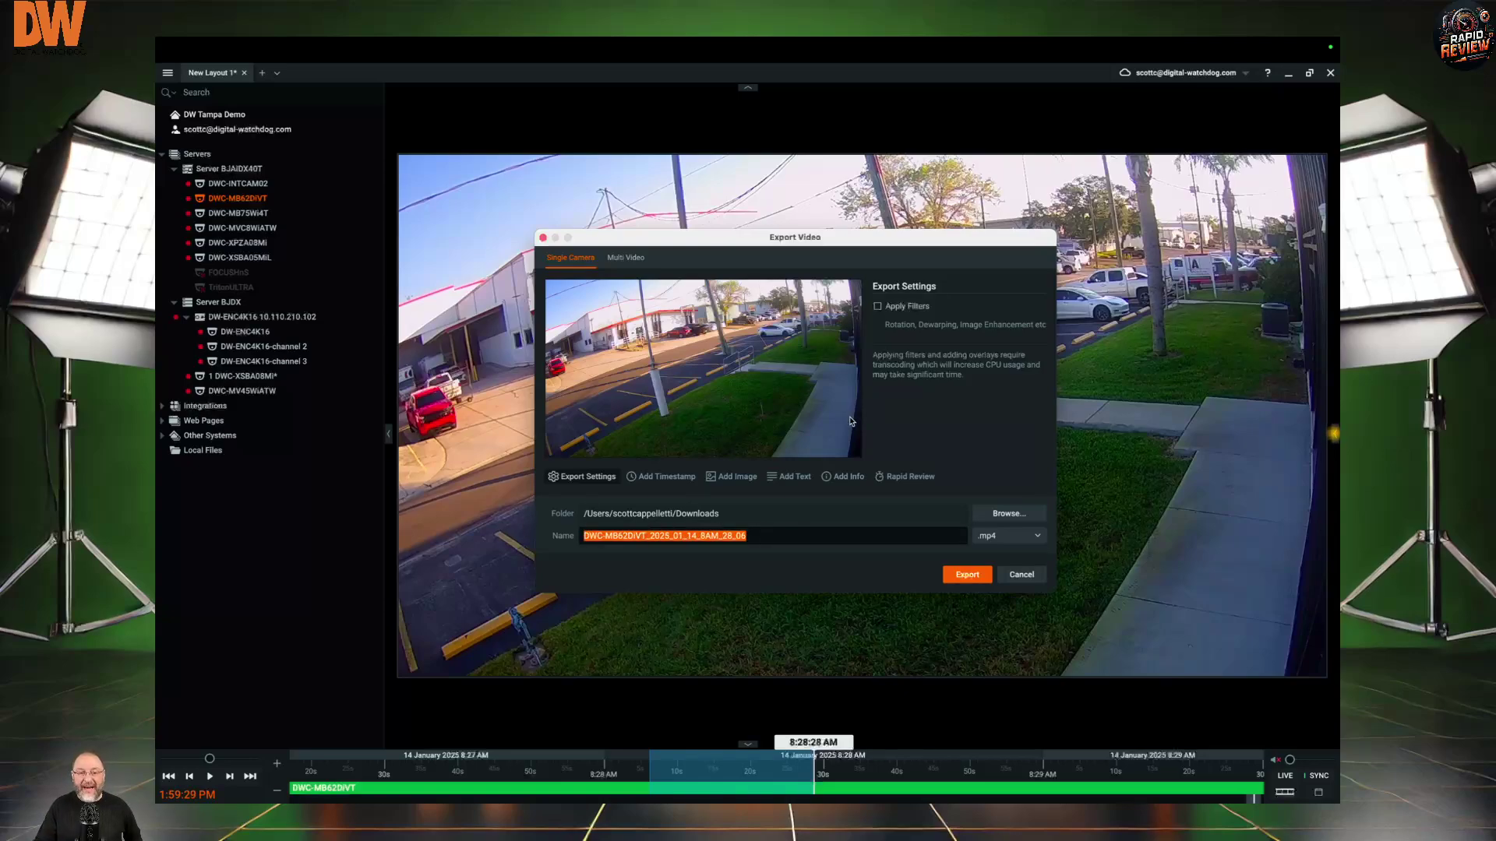
pyautogui.doubleClick(593, 536)
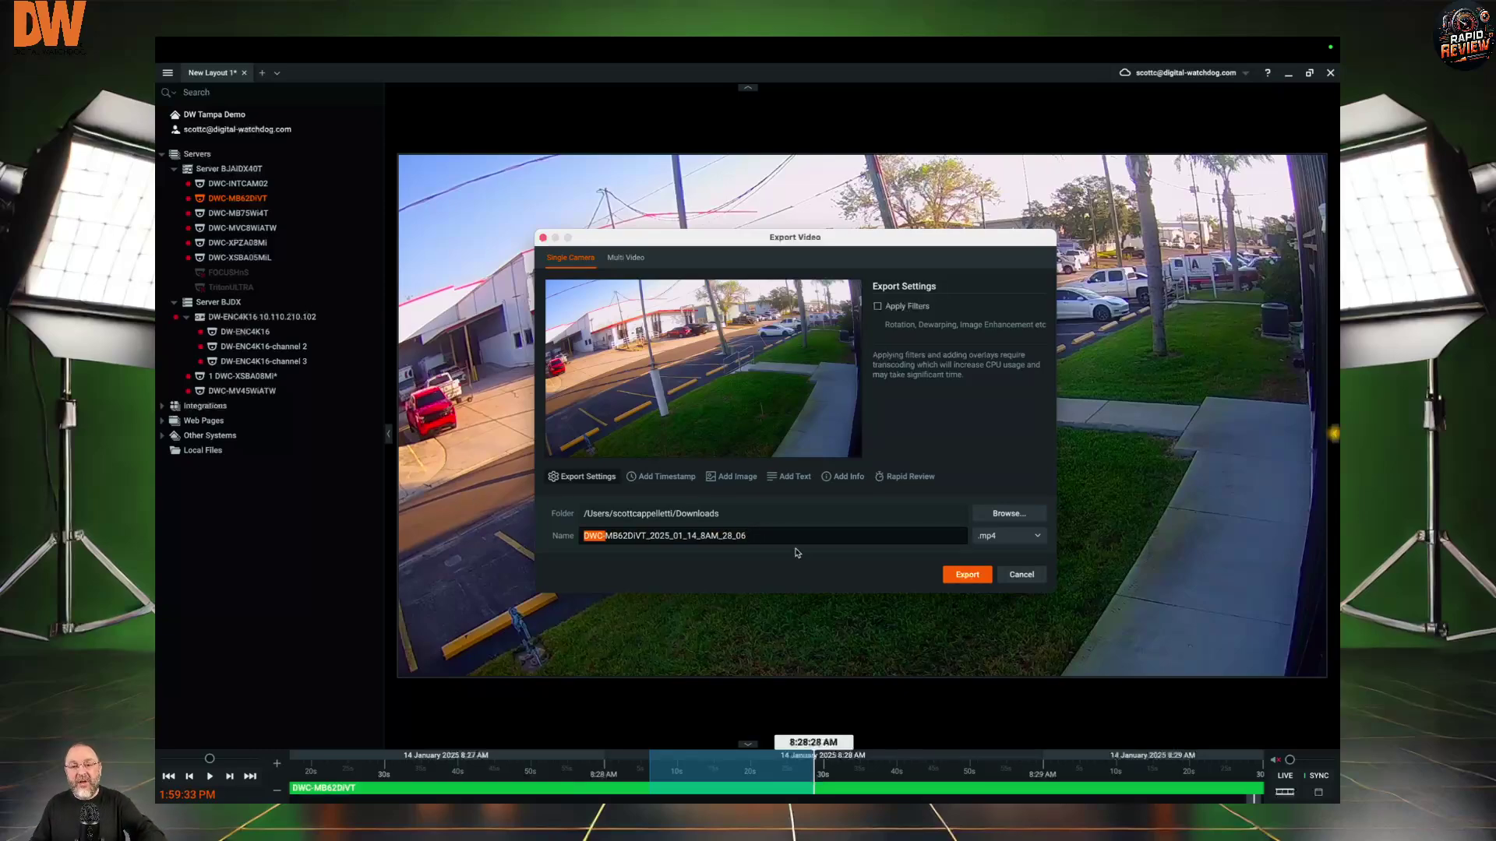
pyautogui.doubleClick(752, 535)
pyautogui.press('BackSpace')
pyautogui.press('BackSpace')
pyautogui.press('BackSpace')
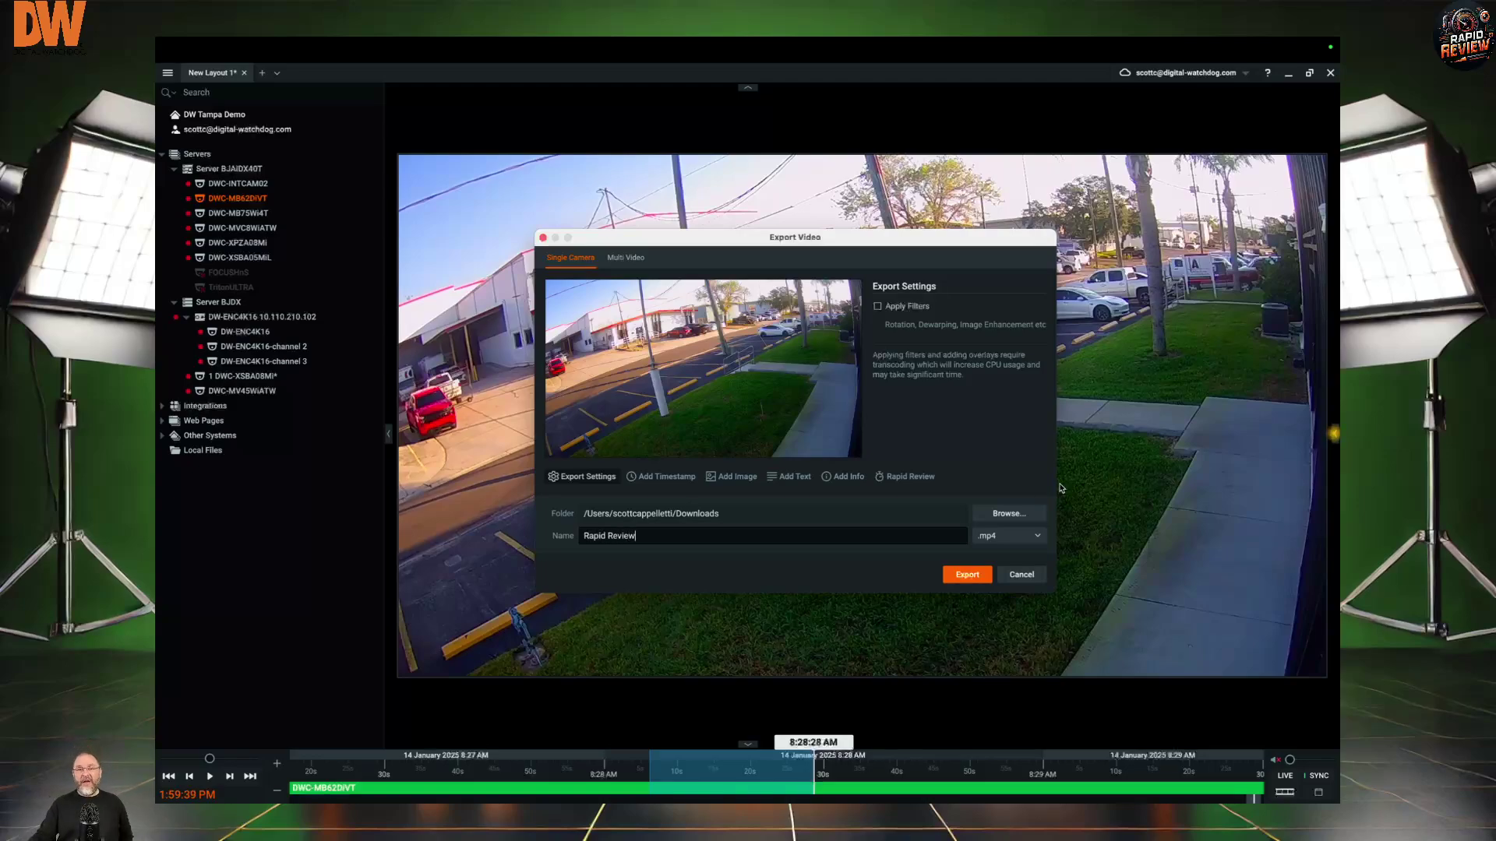
# Step: Show the export format list (mkv, avi, mp4, nov) beside the Name field
pyautogui.click(1036, 537)
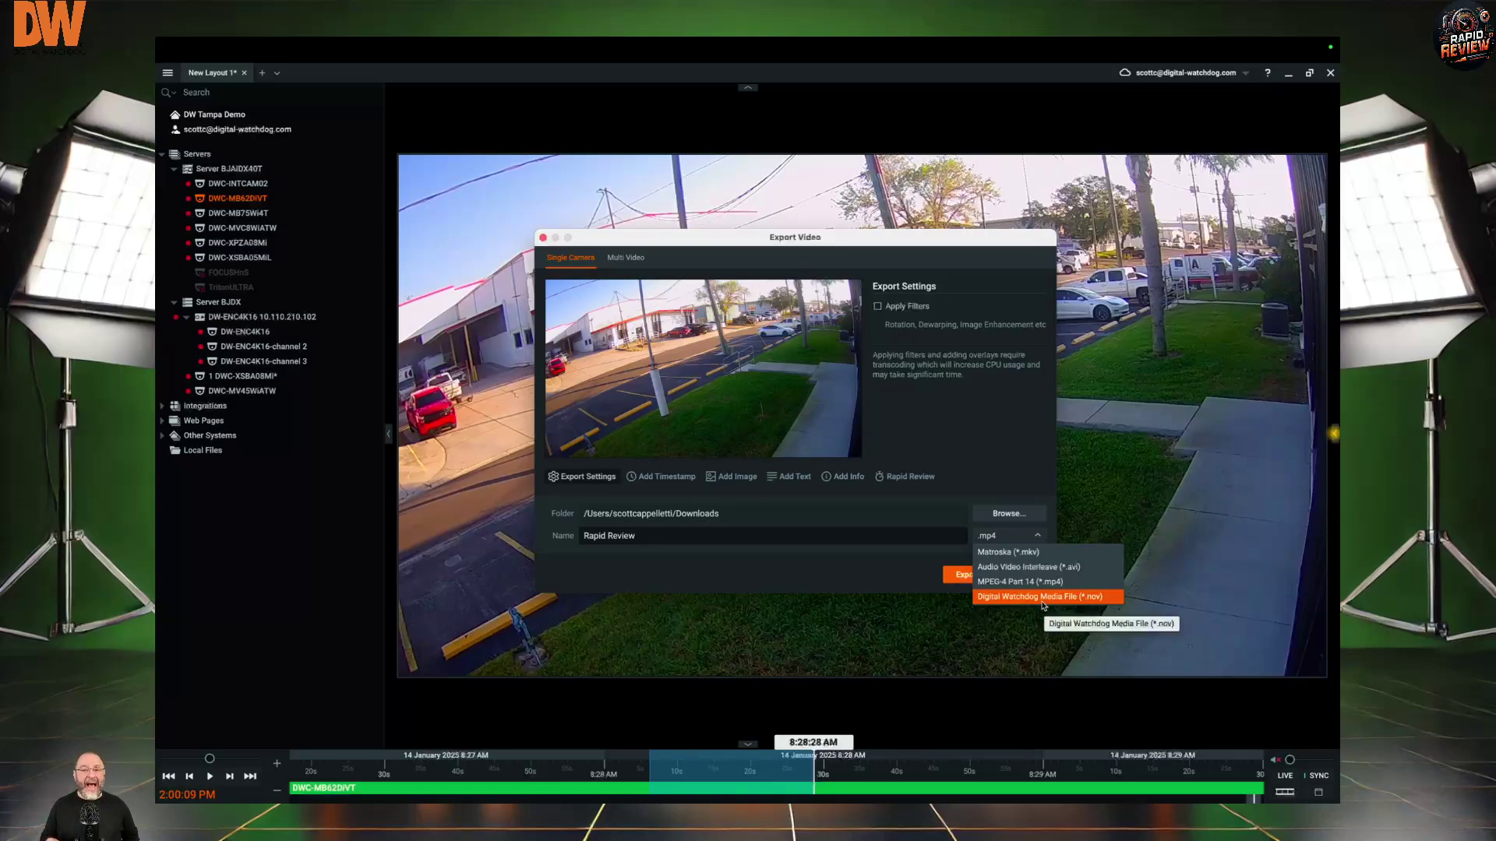
# Step: Check the Multi Video tab, return to Single Camera, and keep the .mp4 format
pyautogui.click(635, 259)
pyautogui.click(635, 259)
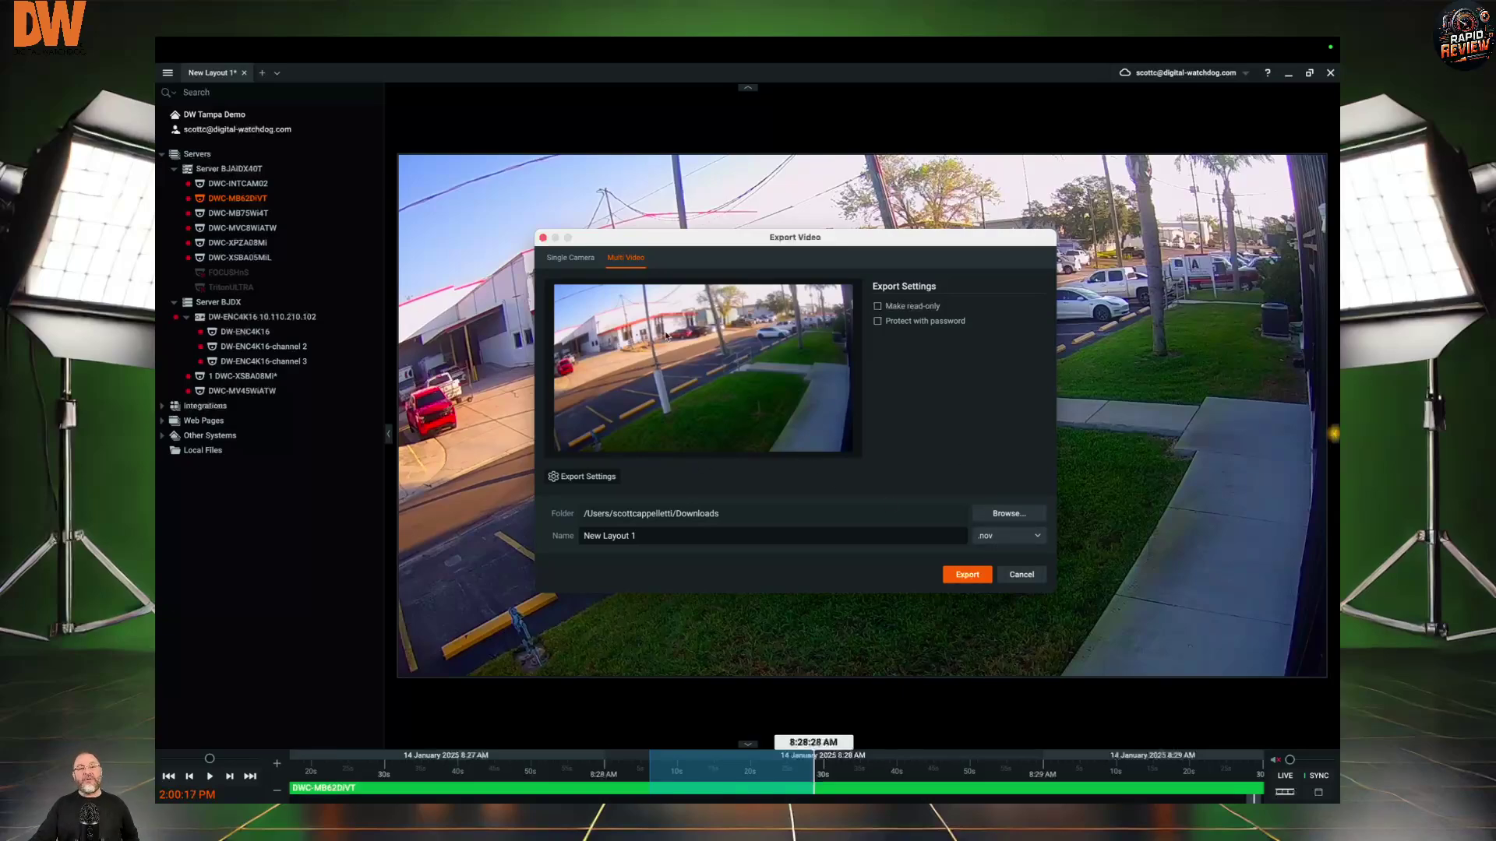
pyautogui.click(577, 258)
pyautogui.click(999, 537)
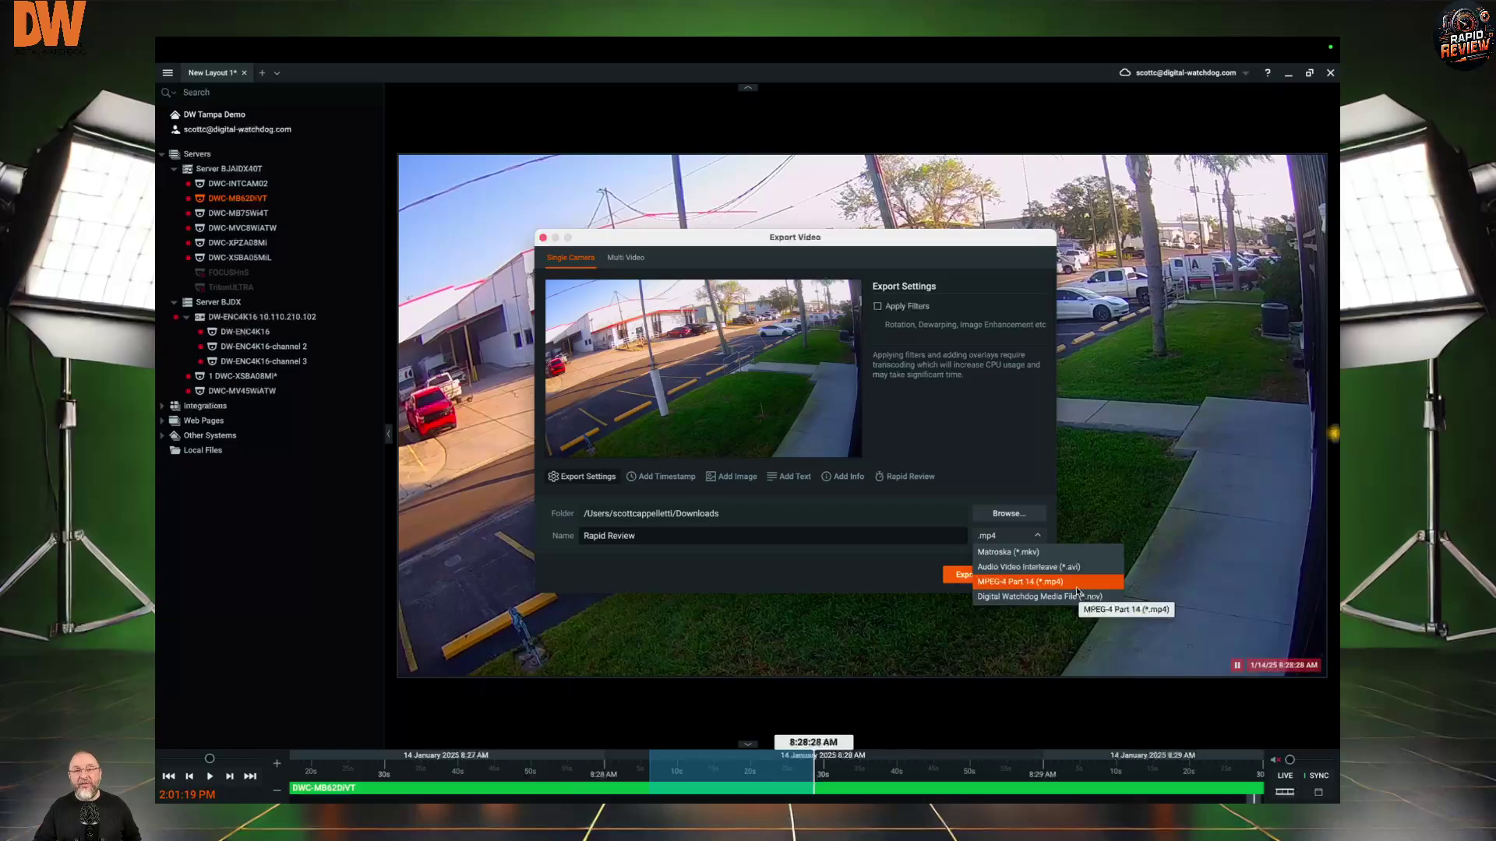
pyautogui.click(991, 438)
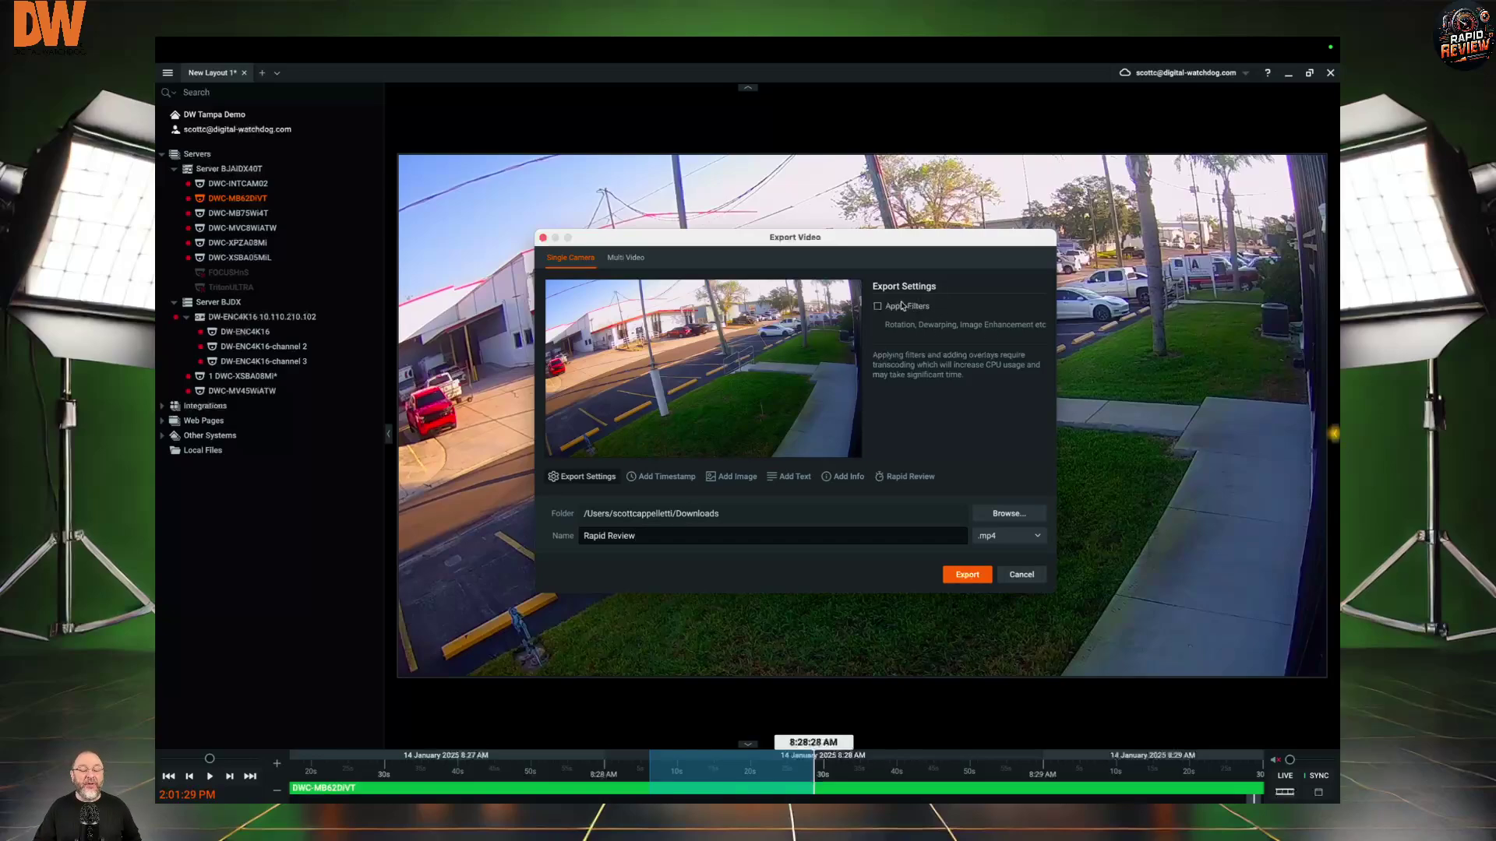
# Step: Export Rapid Review.mp4 (6.2 MB) to Downloads, acknowledge completion, and return to the camera view
pyautogui.click(966, 577)
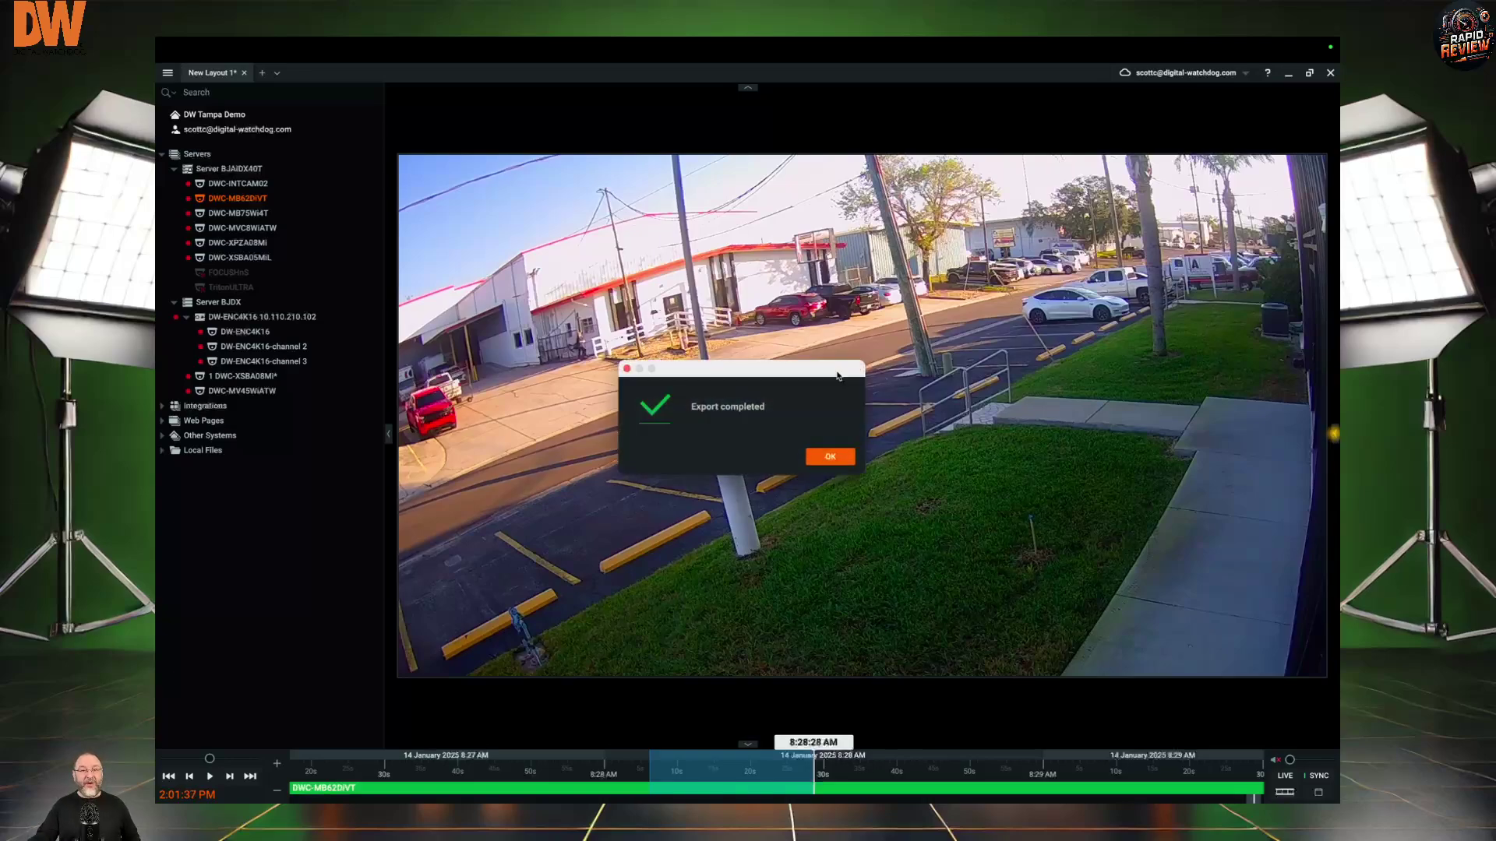
pyautogui.click(829, 456)
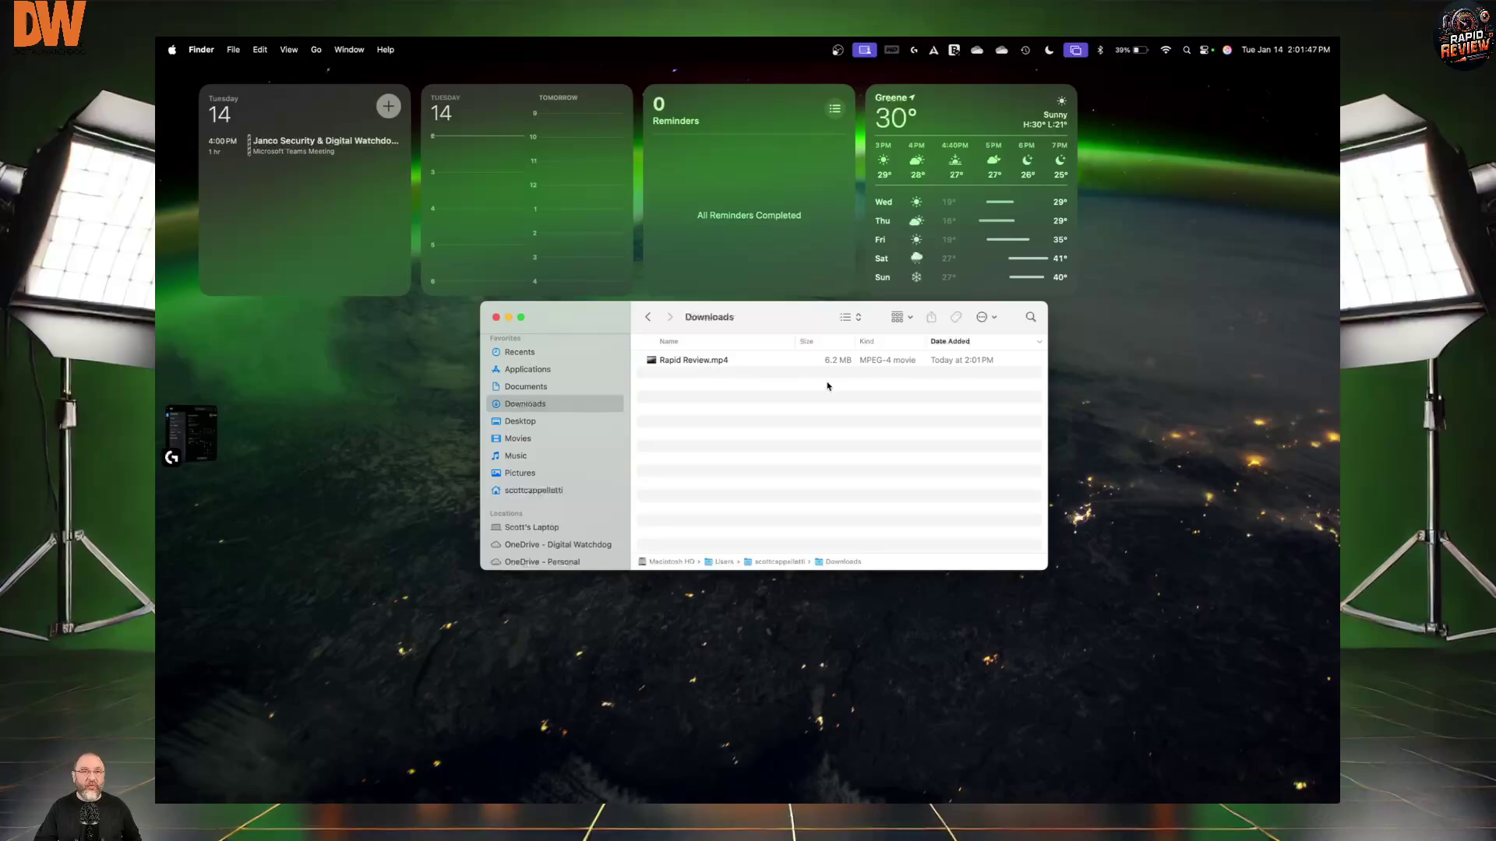
pyautogui.press('super+Tab')
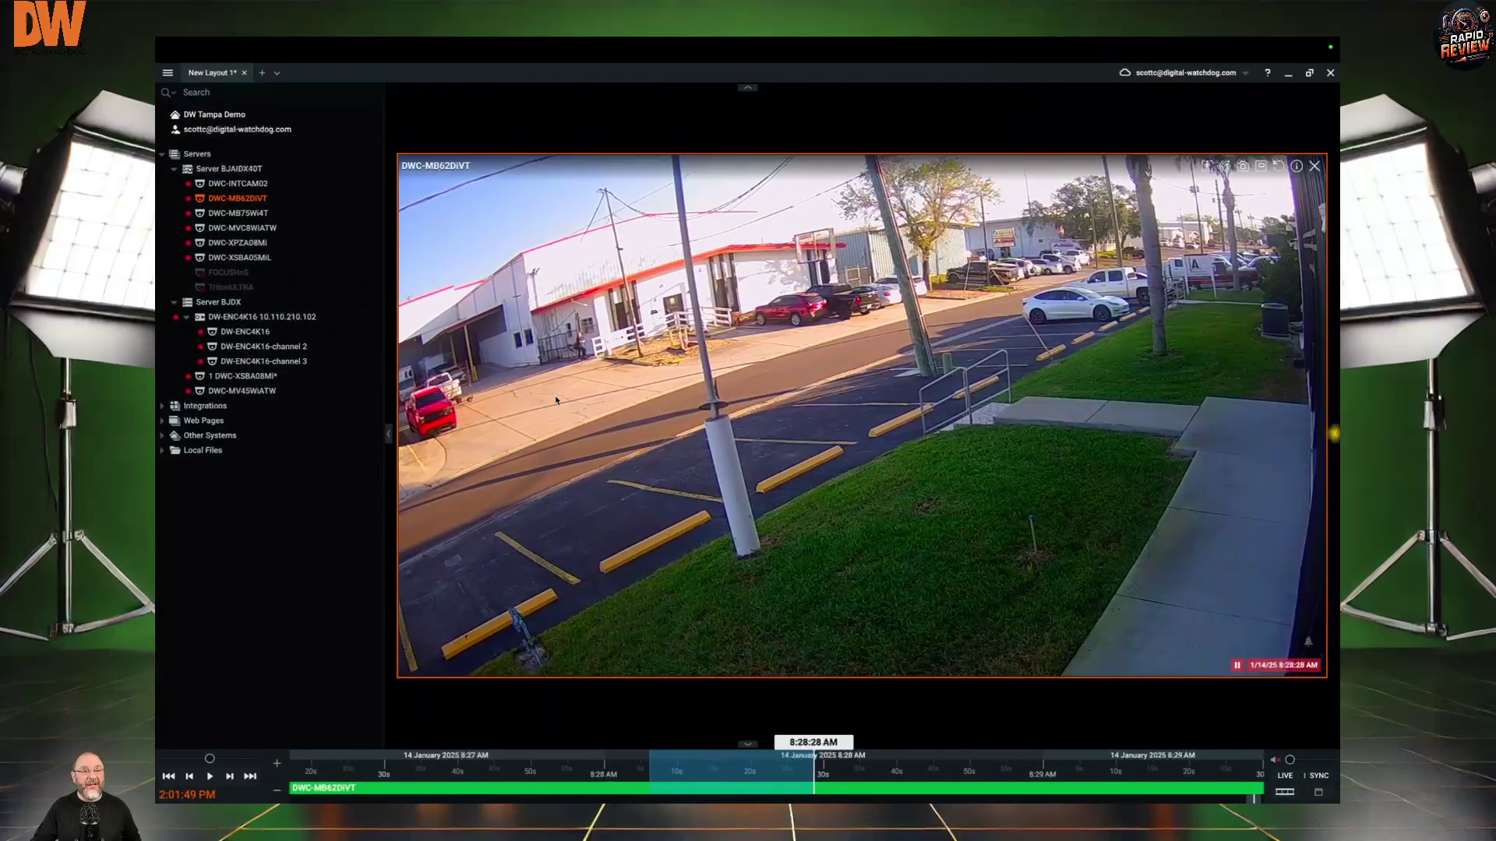
# Step: Add Rapid Review.mp4 from Local Files to the layout and maximize its tile
pyautogui.click(166, 451)
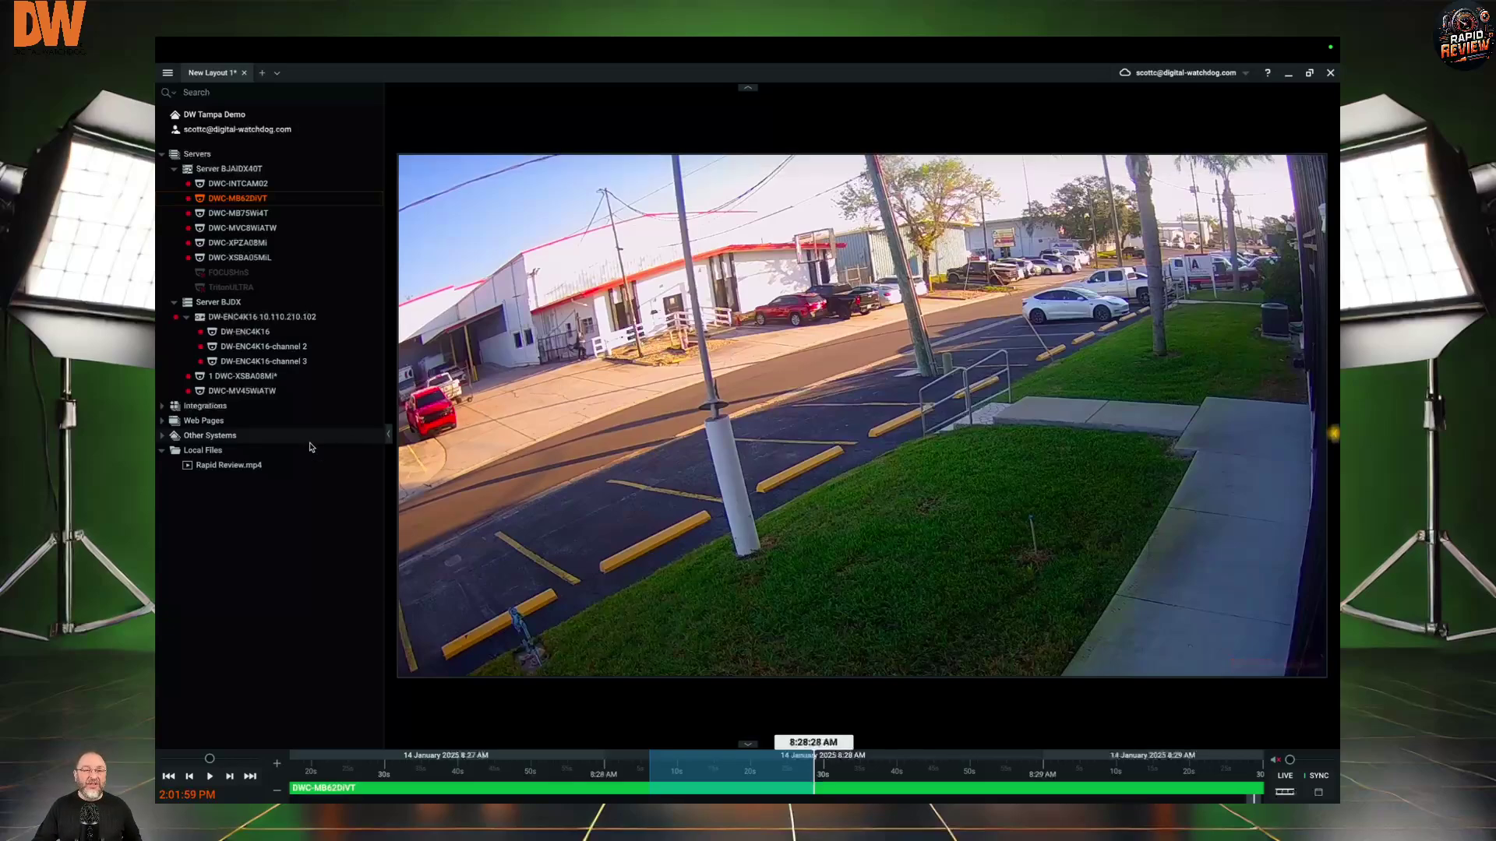
pyautogui.doubleClick(253, 466)
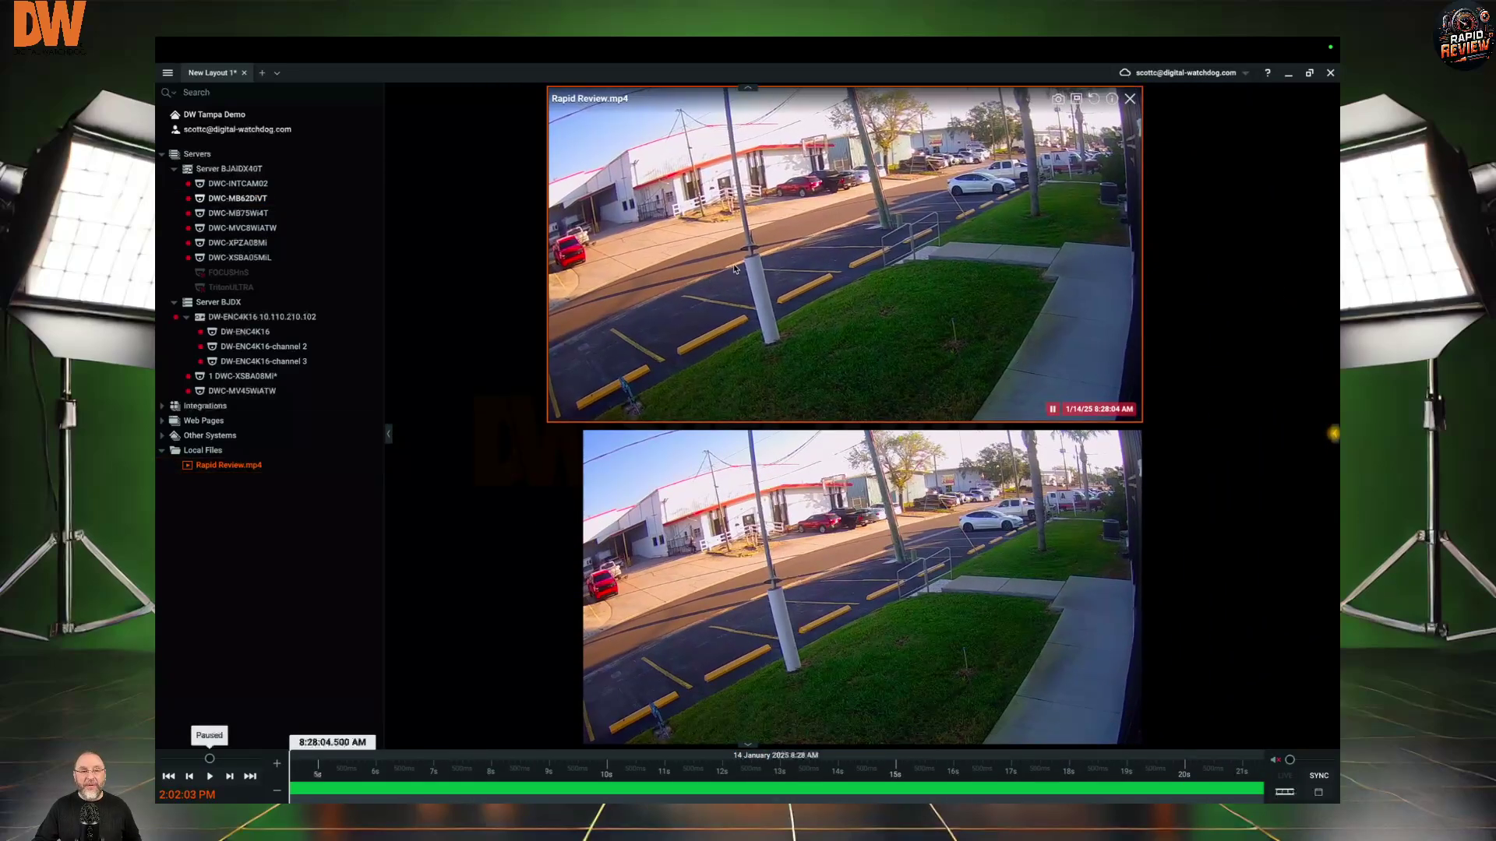
pyautogui.doubleClick(733, 269)
pyautogui.moveTo(744, 794)
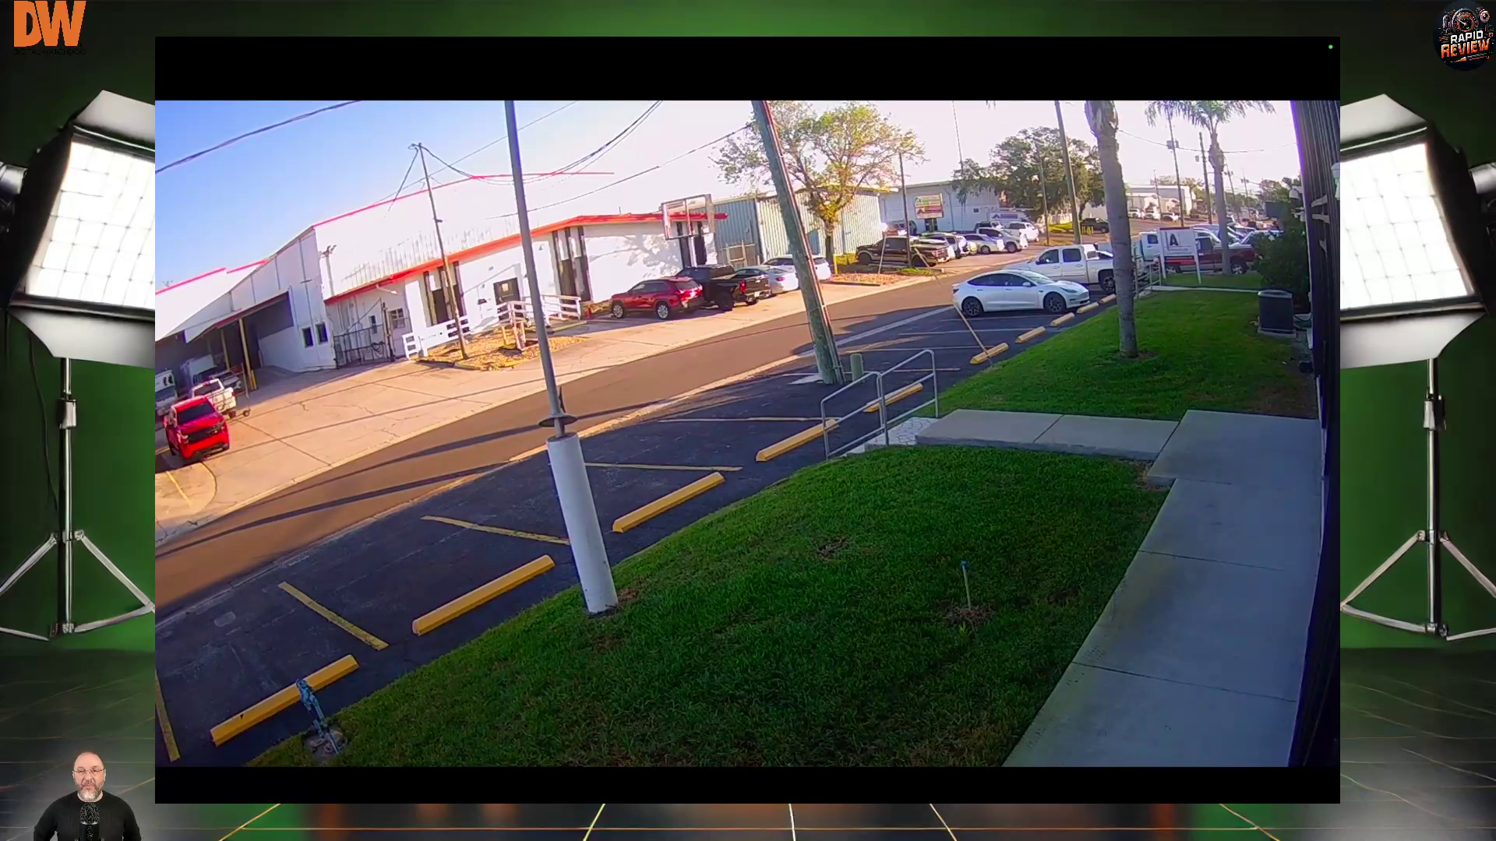
# Step: Show the Rapid Review.mp4 playback timeline, then restore the clip to the layout view
pyautogui.moveTo(808, 385)
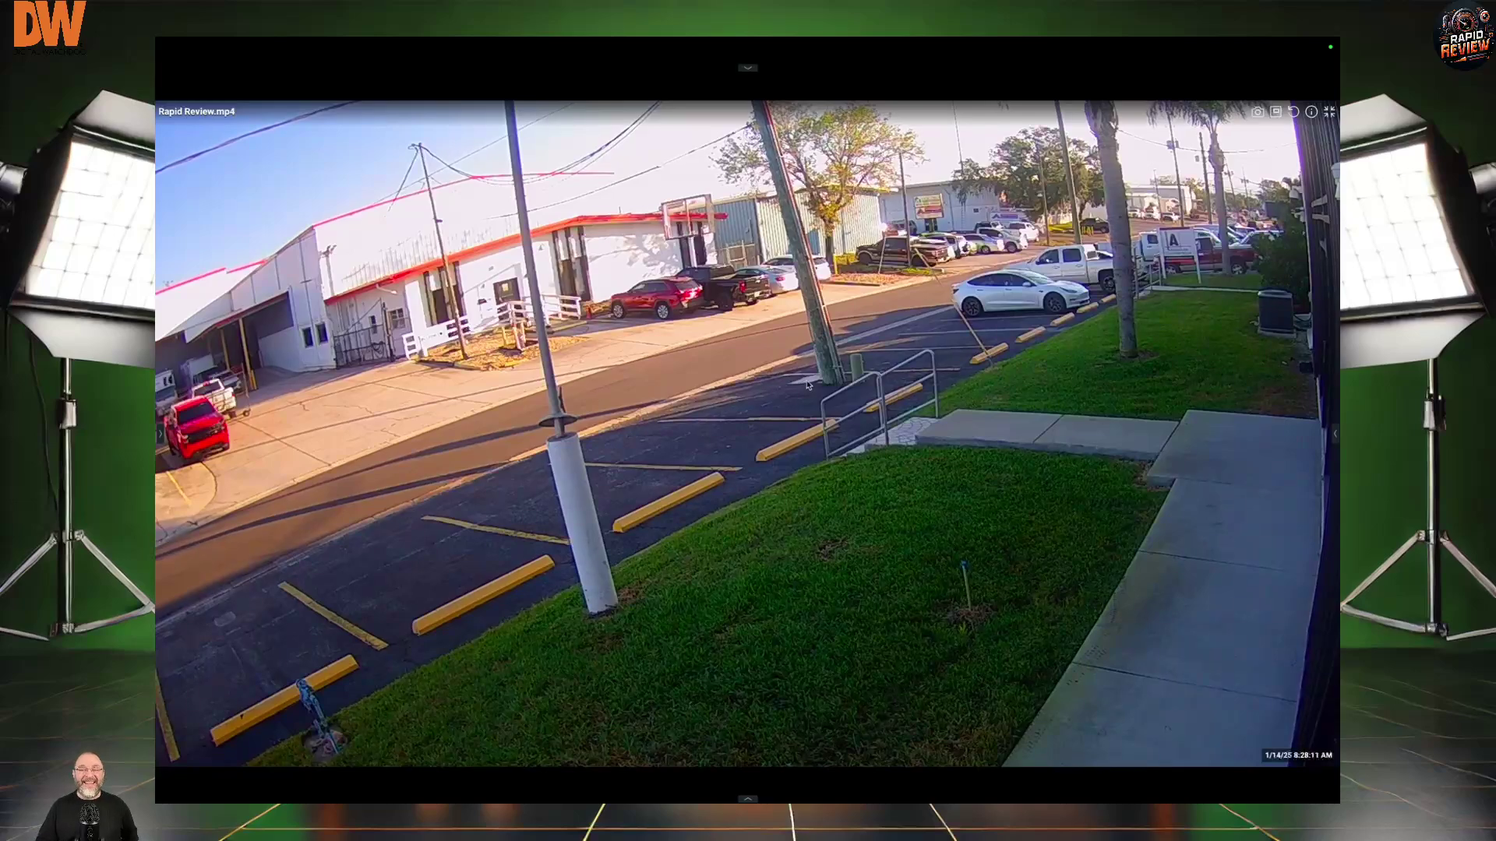
pyautogui.click(749, 796)
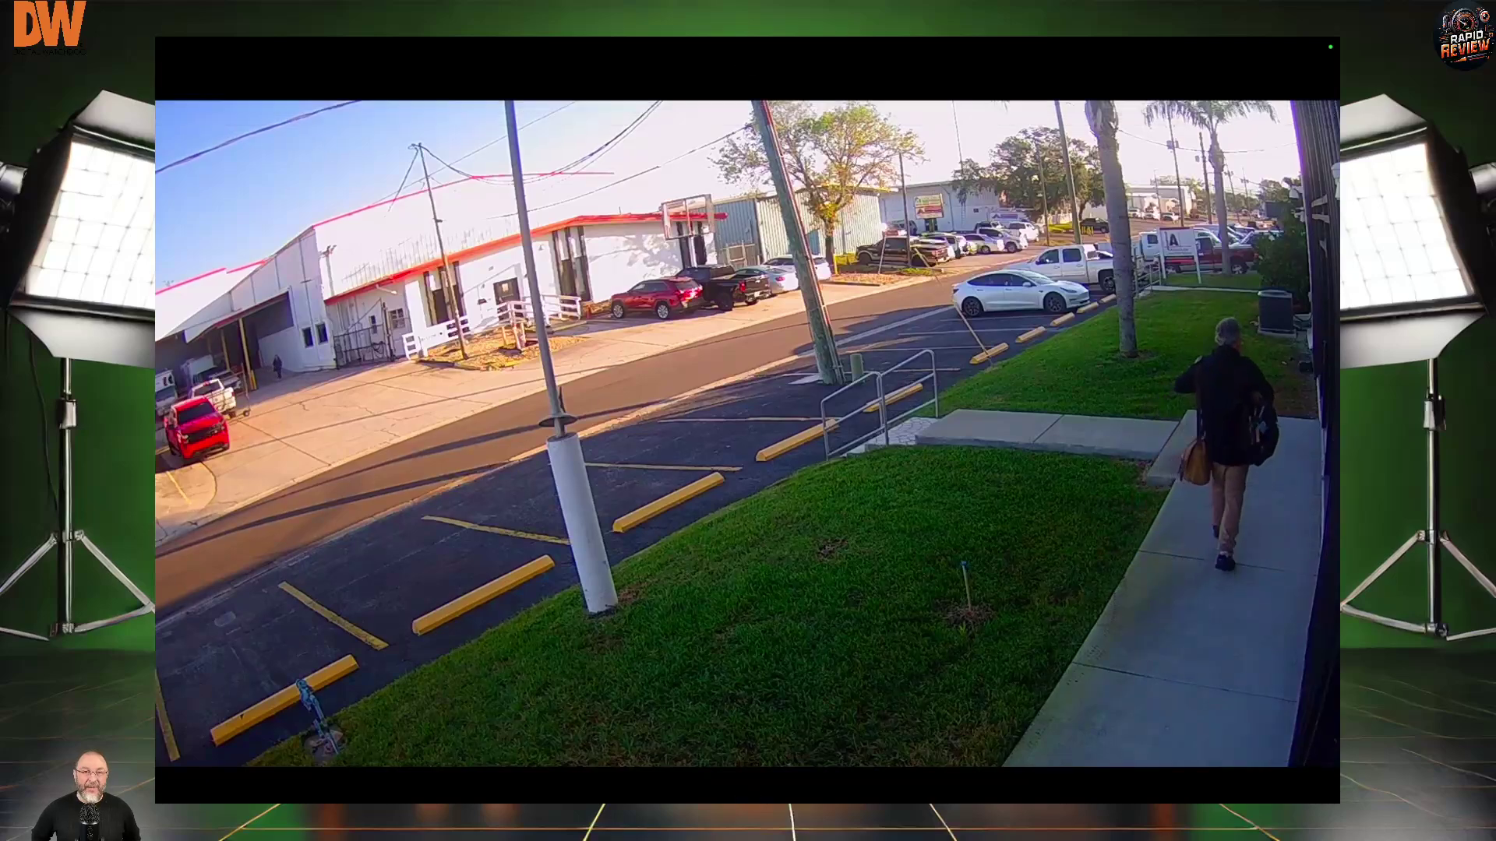
pyautogui.doubleClick(961, 413)
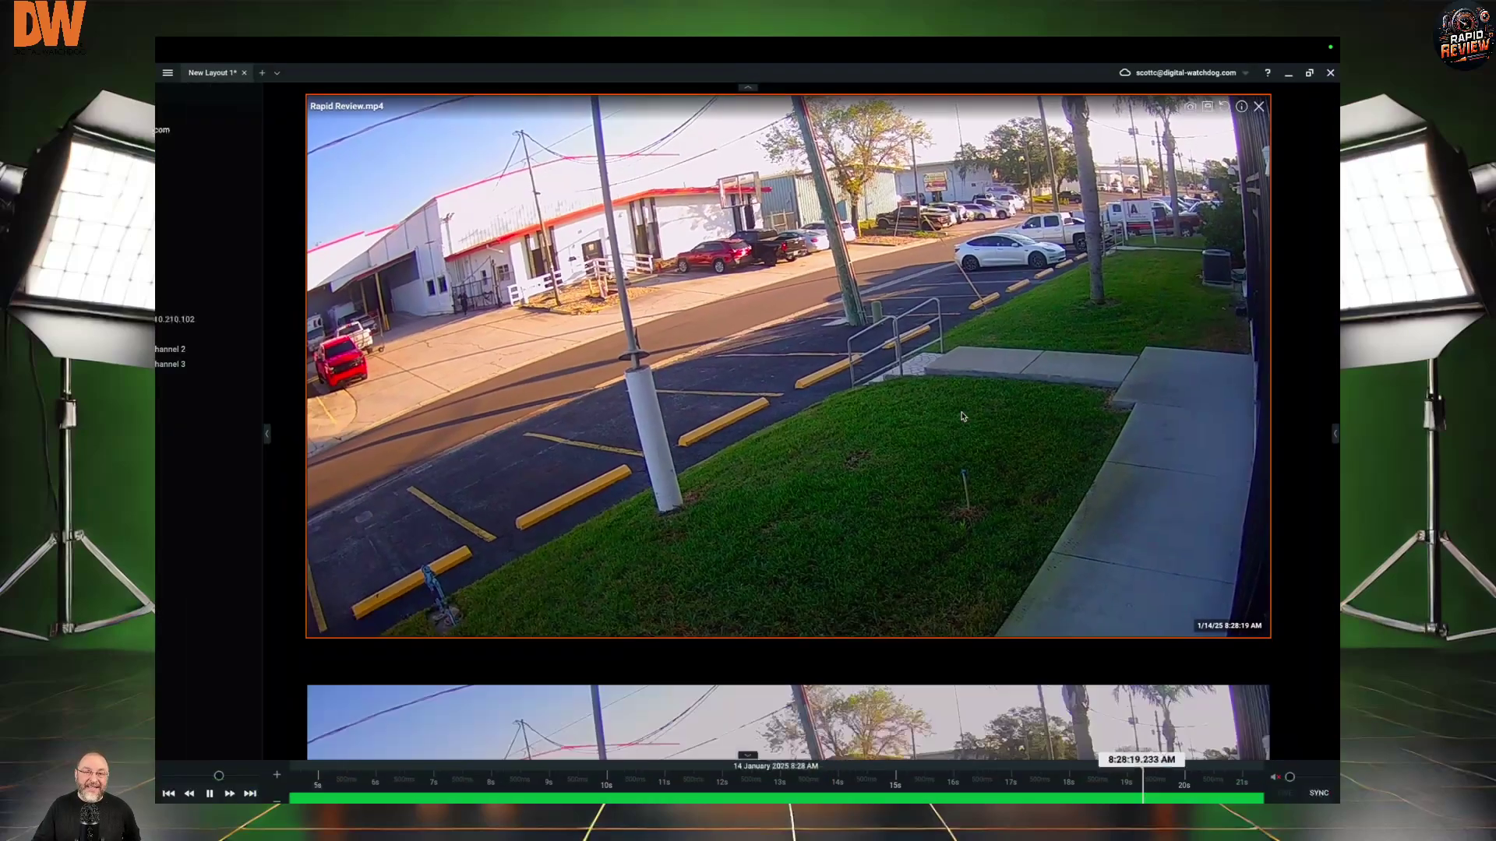